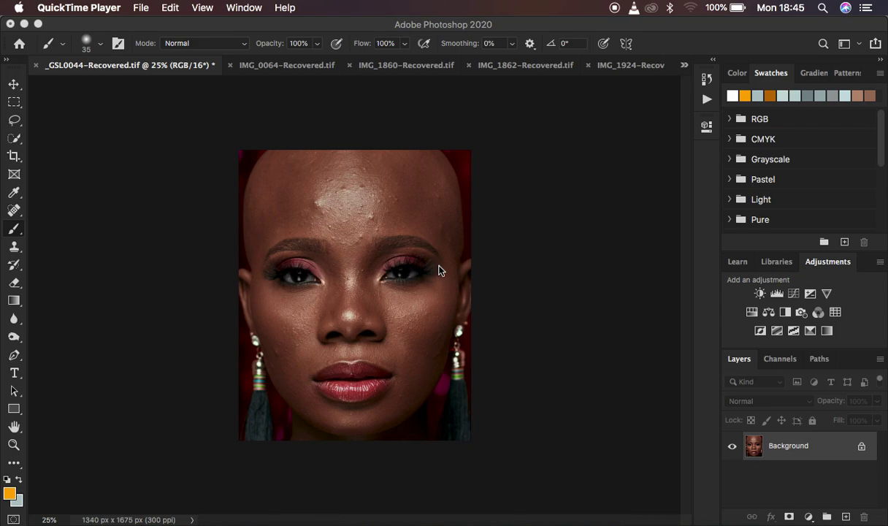
# Activate the Spot Healing Brush and reduce its size to 70 px for work on the forehead
pyautogui.click(13, 209)
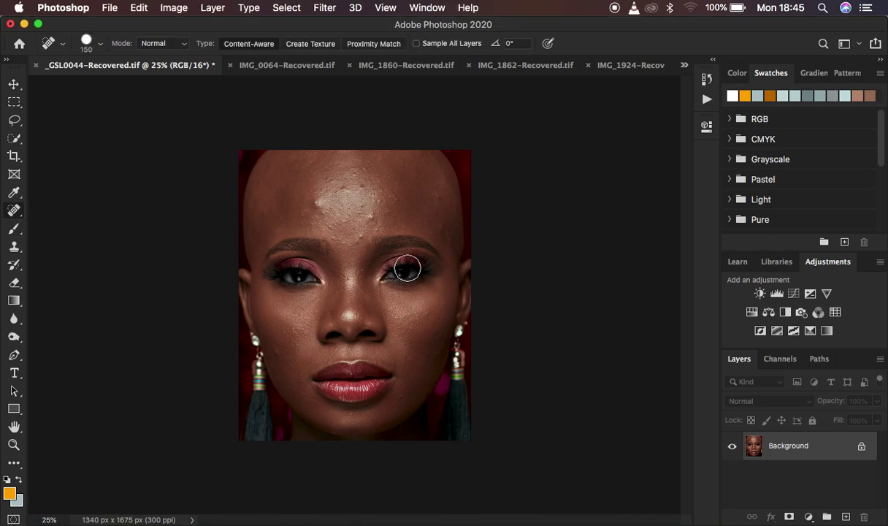
pyautogui.press('super+equal')
pyautogui.press('super+equal')
pyautogui.press('super+equal')
pyautogui.press('super+equal')
pyautogui.scroll(10, 411, 270)
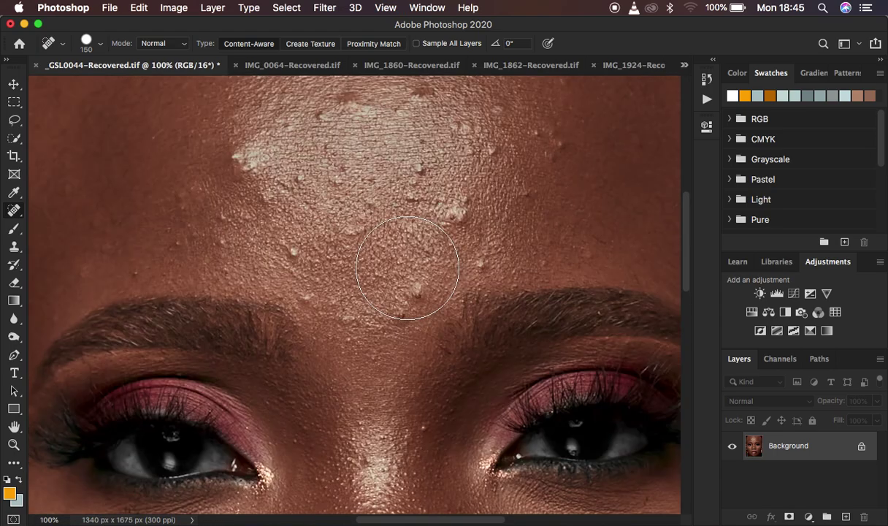
pyautogui.press('[')
pyautogui.press('[')
pyautogui.press('[')
pyautogui.press('[')
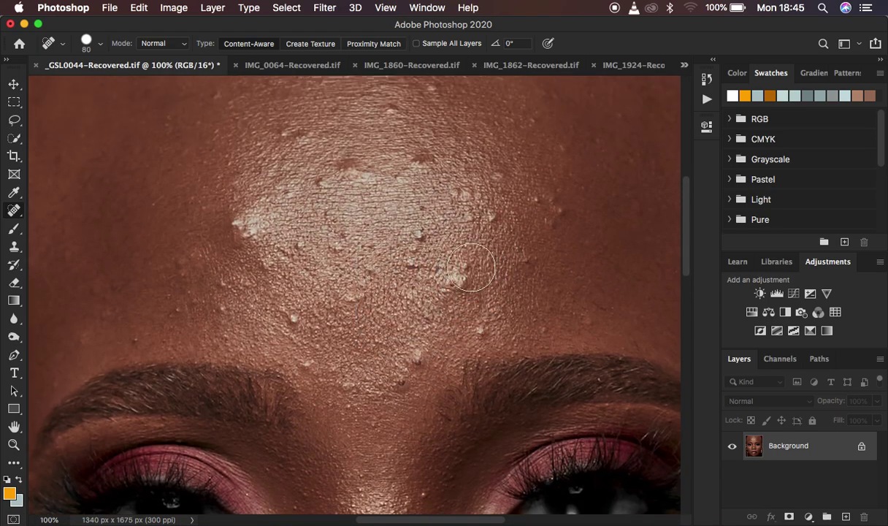
# Duplicate the Background layer and heal the larger forehead blemishes on the copy, reducing the brush to 45 px for the smaller ones
pyautogui.press('super+j')
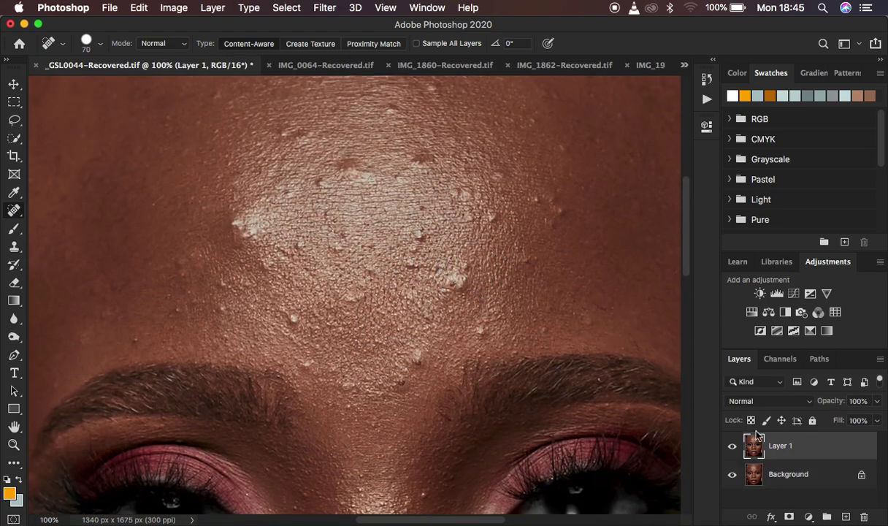
pyautogui.click(452, 283)
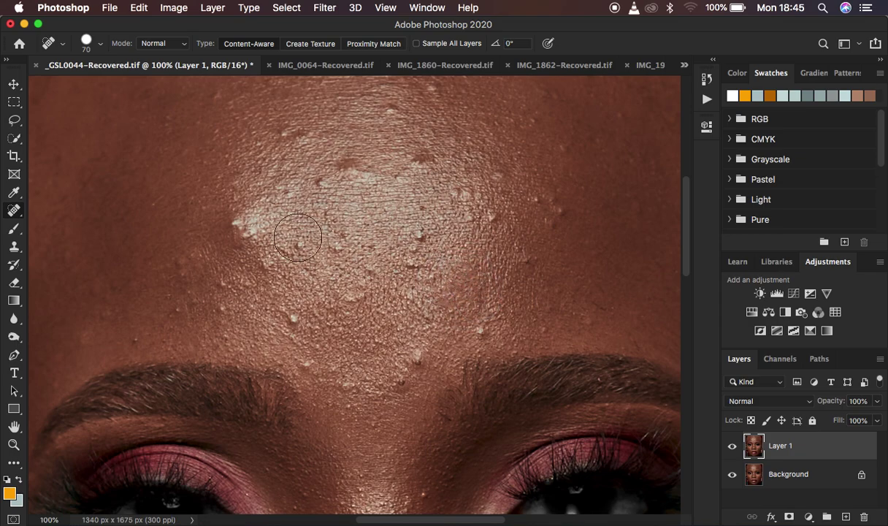
pyautogui.click(234, 230)
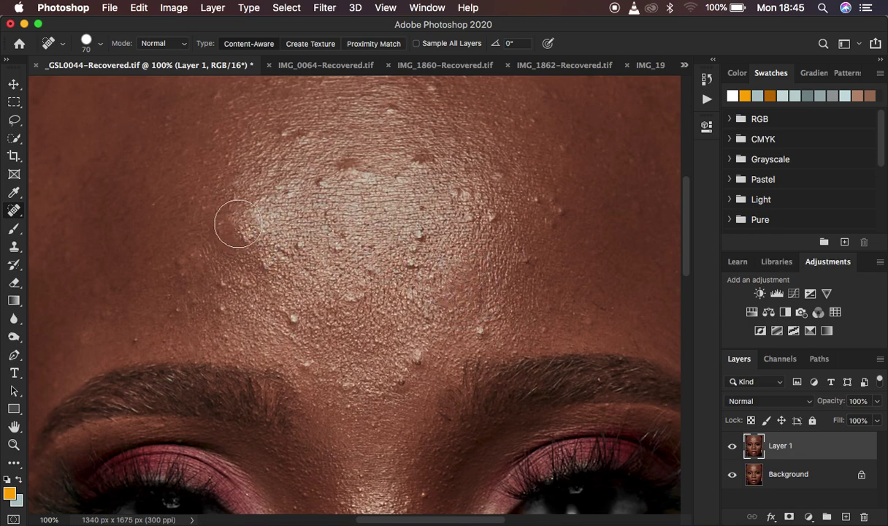
pyautogui.click(413, 161)
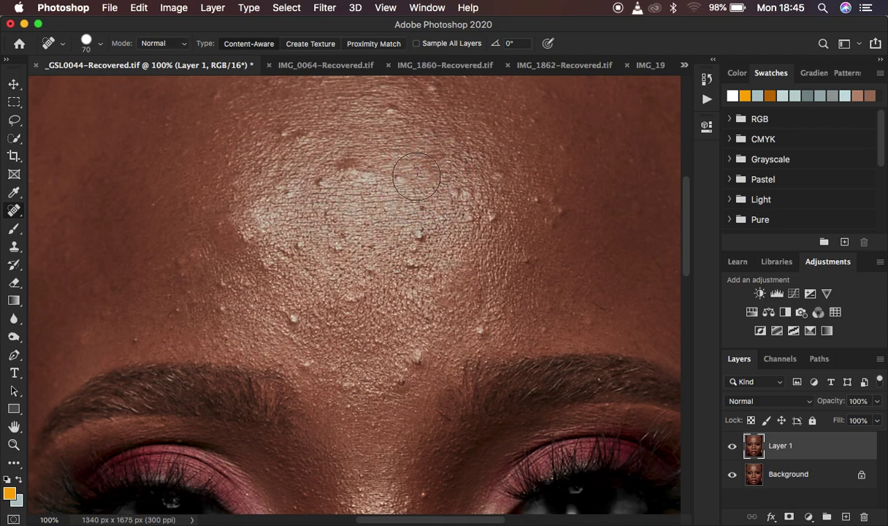
pyautogui.press('[')
pyautogui.press('[')
pyautogui.press('[')
pyautogui.click(555, 219)
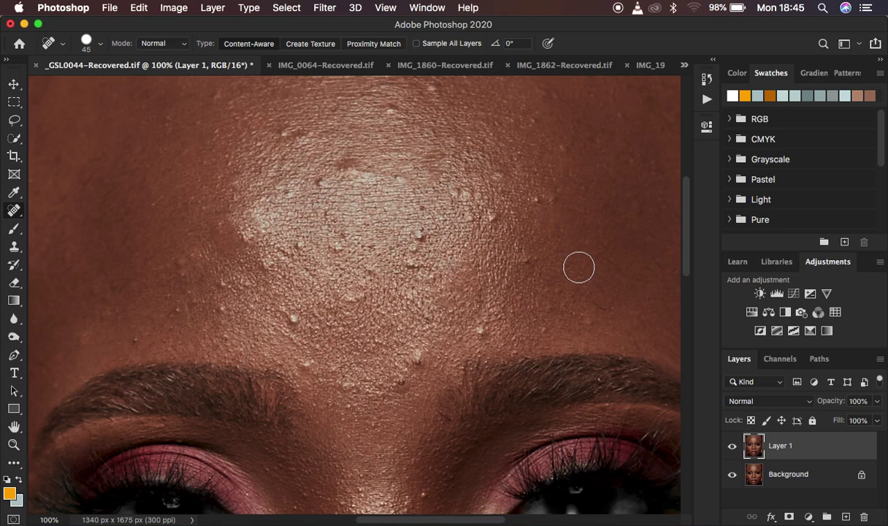
# Compare the healed forehead with the original by toggling Layer 1's visibility, and delete Layer 1
pyautogui.click(733, 448)
pyautogui.click(732, 448)
pyautogui.click(733, 448)
pyautogui.click(733, 448)
pyautogui.press('BackSpace')
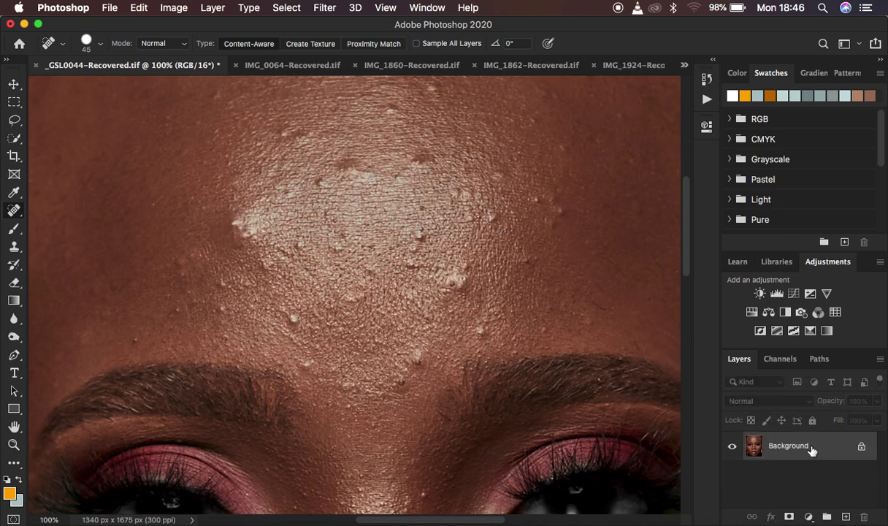
# Run the FS 16 BIT frequency separation action on the portrait
pyautogui.press('super+minus')
pyautogui.press('super+minus')
pyautogui.press('super+minus')
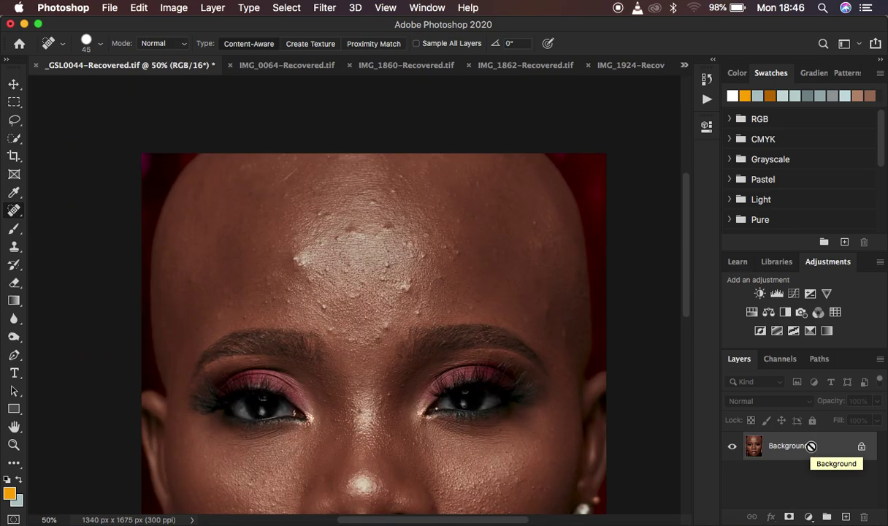
pyautogui.press('super+equal')
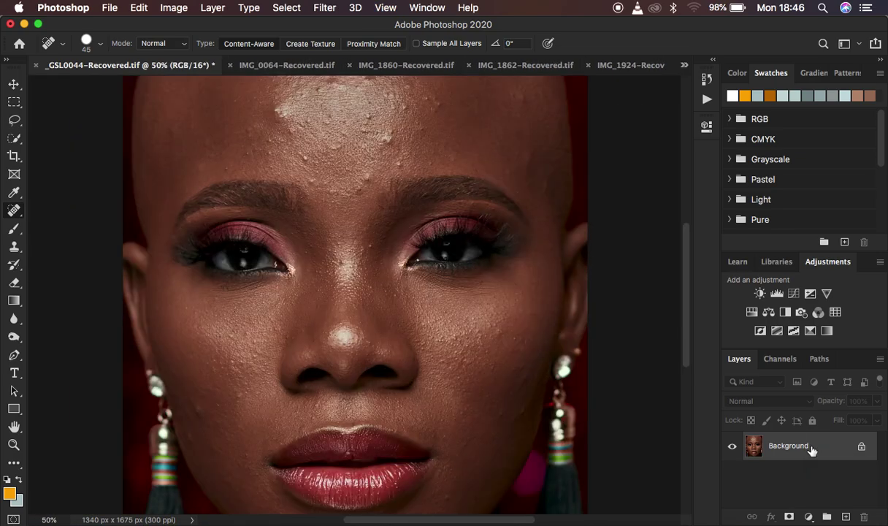
pyautogui.click(708, 100)
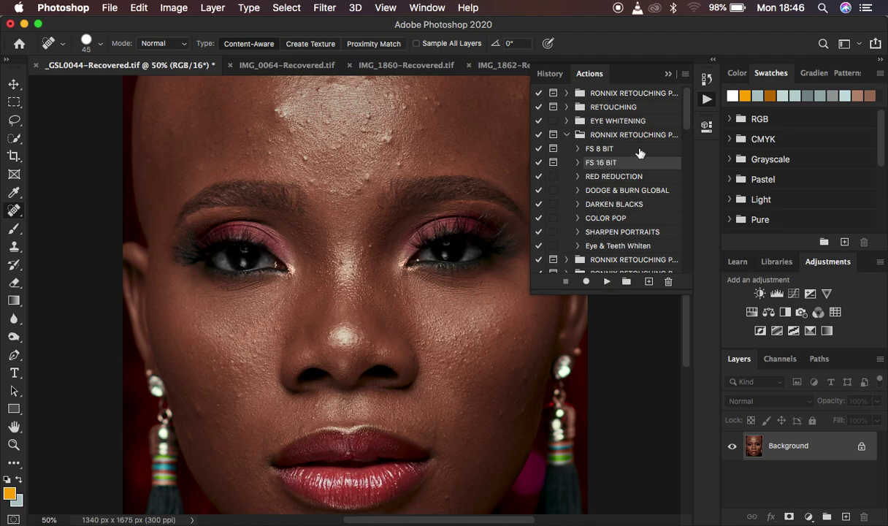
pyautogui.click(668, 74)
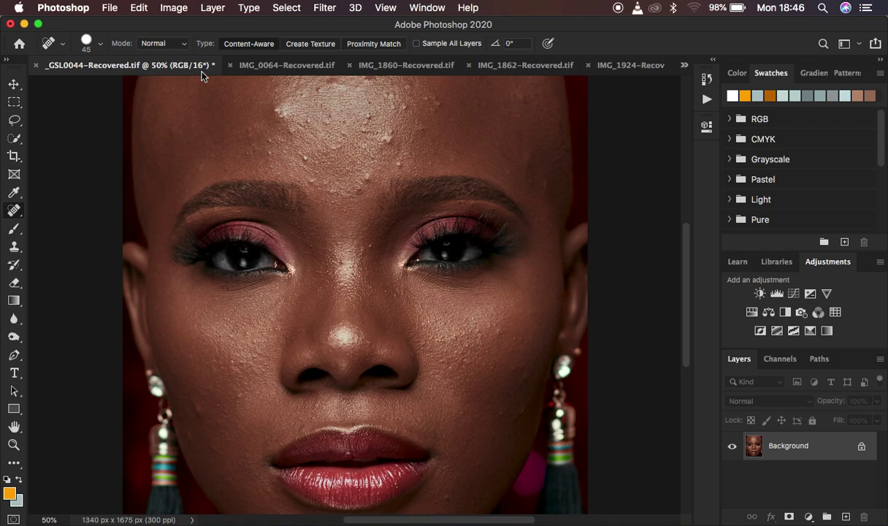
pyautogui.click(708, 103)
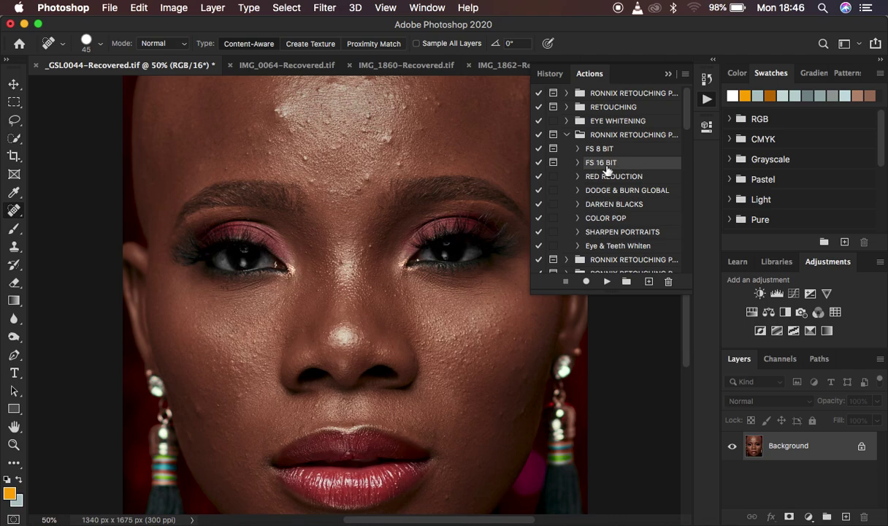
pyautogui.click(606, 284)
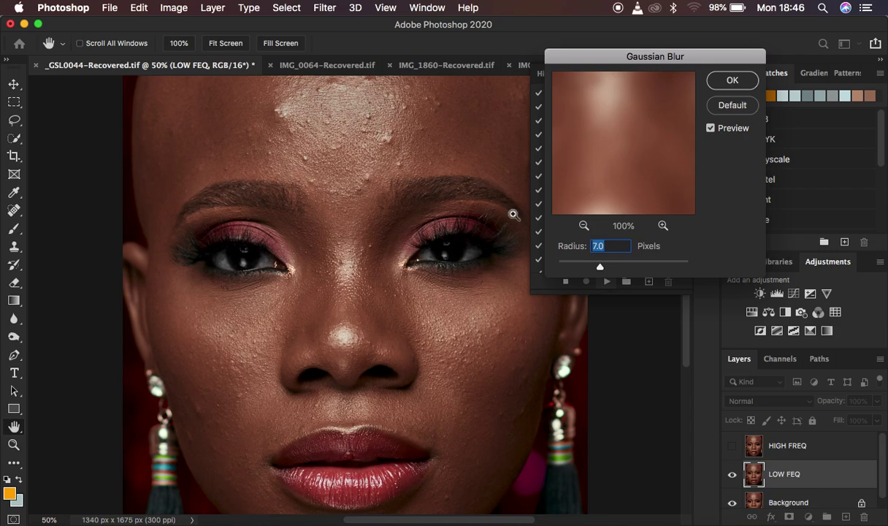
# Apply a Gaussian Blur with a 7.0-pixel radius to the LOW FEQ layer and let the action finish
pyautogui.press('super+minus')
pyautogui.press('super+minus')
pyautogui.press('super+plus')
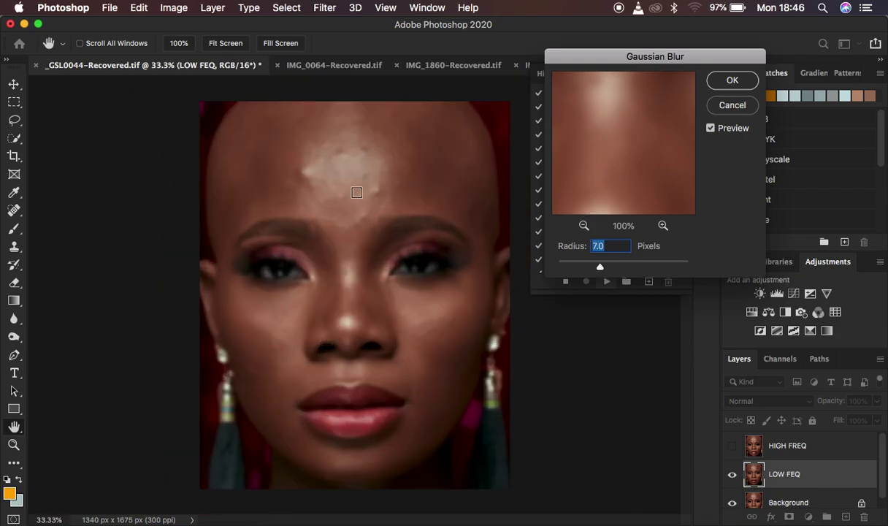
pyautogui.moveTo(599, 268)
pyautogui.mouseDown()
pyautogui.moveTo(472, 245)
pyautogui.moveTo(598, 264)
pyautogui.mouseUp()
pyautogui.moveTo(614, 143); pyautogui.dragTo(625, 236)
pyautogui.moveTo(613, 152); pyautogui.dragTo(625, 248)
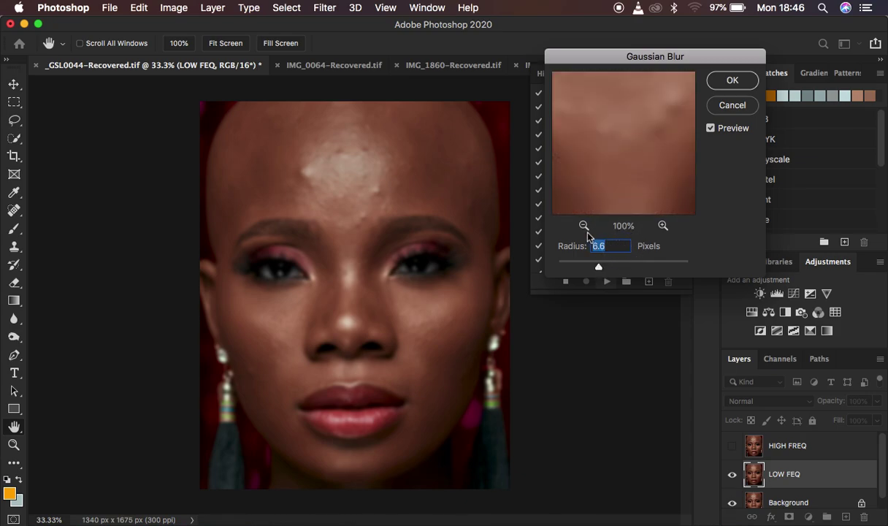
pyautogui.click(584, 226)
pyautogui.click(584, 226)
pyautogui.moveTo(624, 136); pyautogui.dragTo(623, 182)
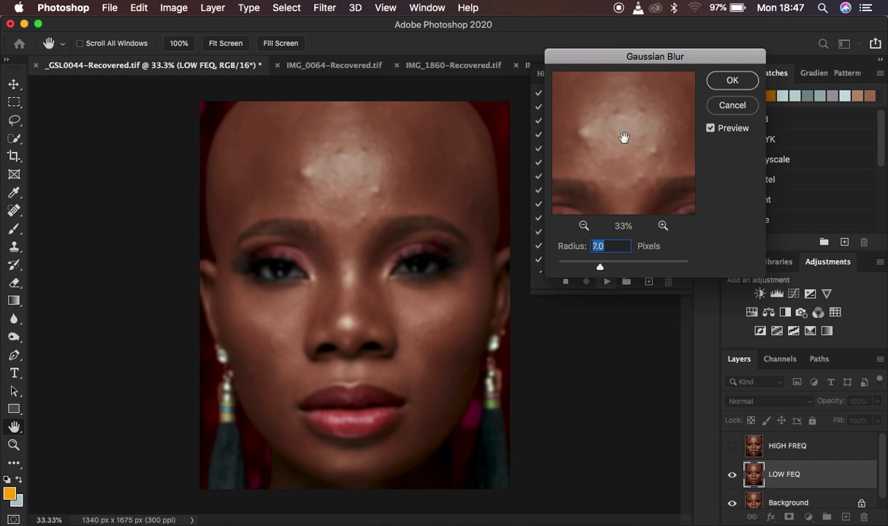
pyautogui.moveTo(624, 138); pyautogui.dragTo(614, 123)
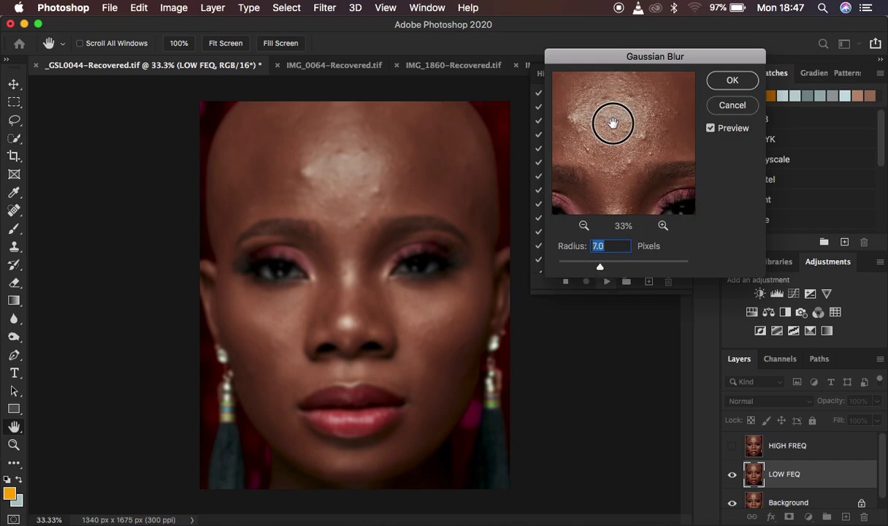
pyautogui.click(725, 81)
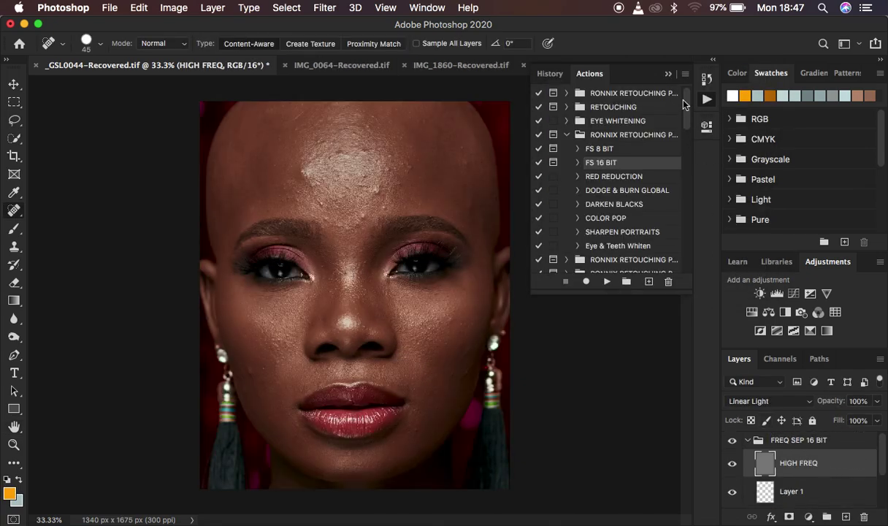
pyautogui.click(636, 71)
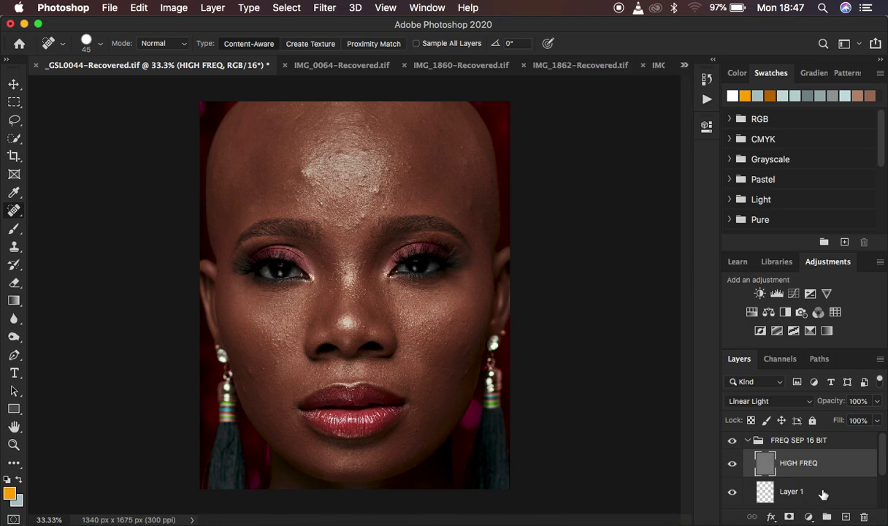
# Review the frequency separation layers and the Spot Healing Brush's size, hardness and spacing settings
pyautogui.scroll(-2, 823, 495)
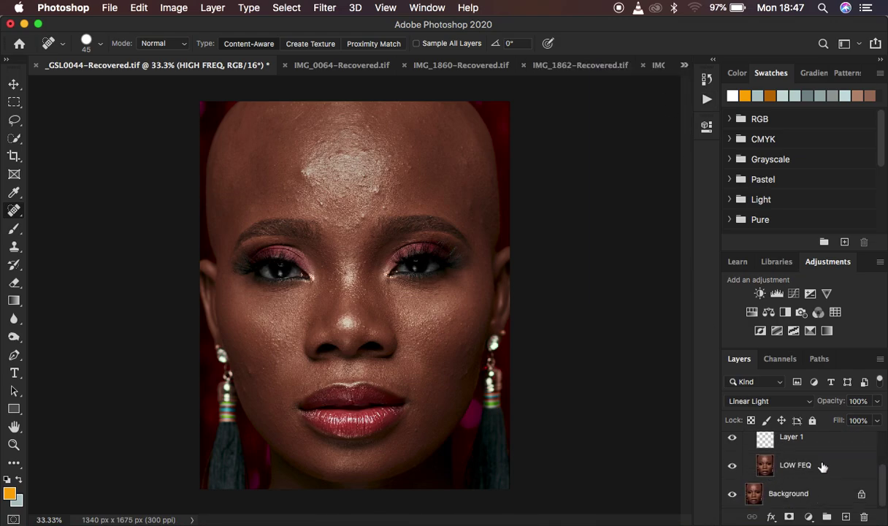
pyautogui.scroll(2, 819, 464)
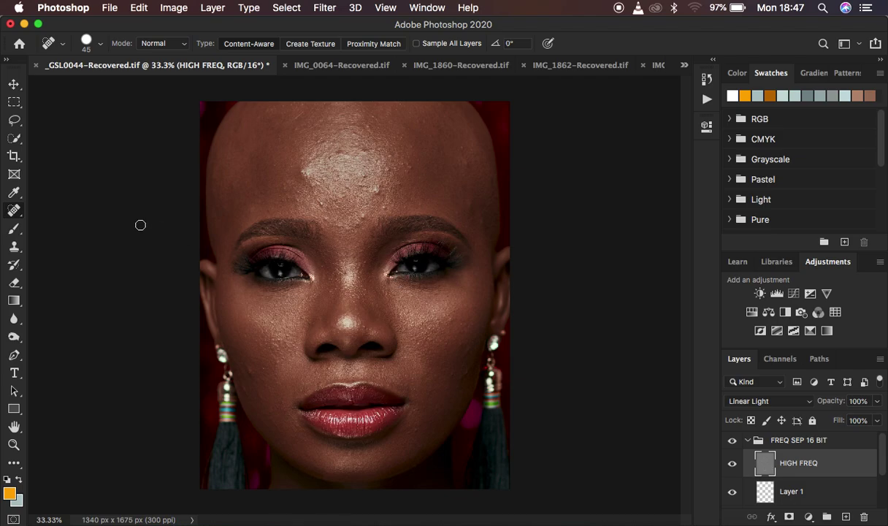
pyautogui.click(14, 212)
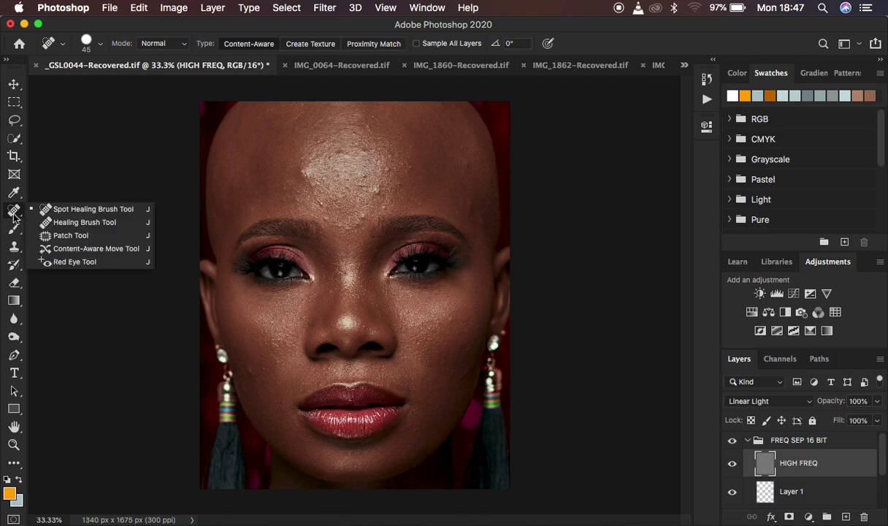
pyautogui.click(63, 209)
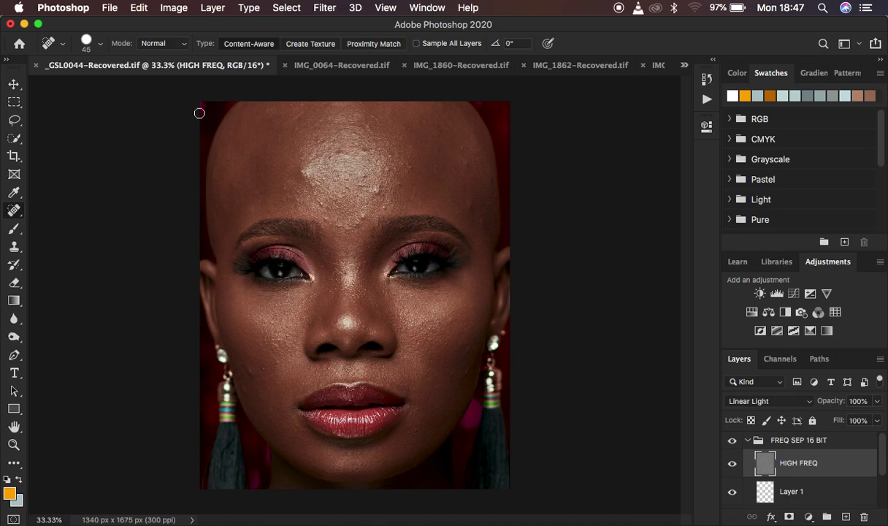
pyautogui.click(64, 45)
pyautogui.click(65, 46)
pyautogui.click(102, 46)
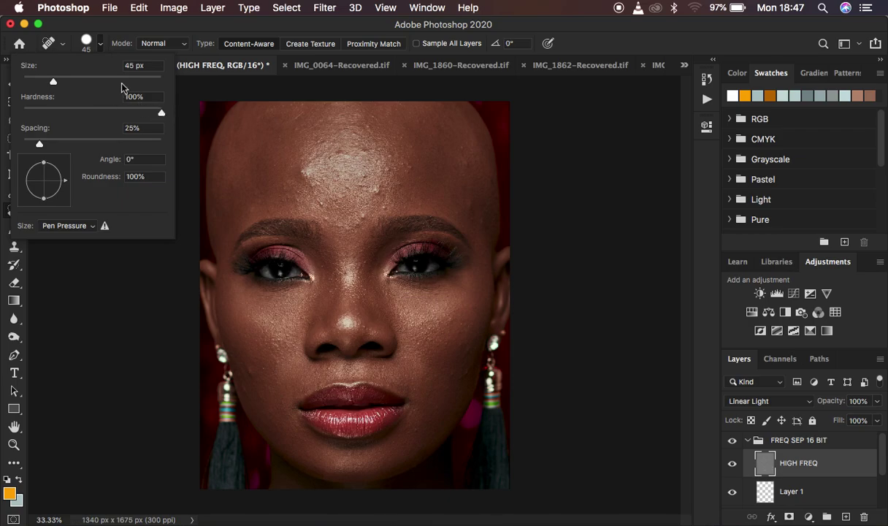
pyautogui.click(100, 49)
# Try healing a forehead blemish on the HIGH FREQ layer with Sample All Layers enabled, undo it and disable that option
pyautogui.press('super+plus')
pyautogui.press('super+plus')
pyautogui.scroll(5, 426, 240)
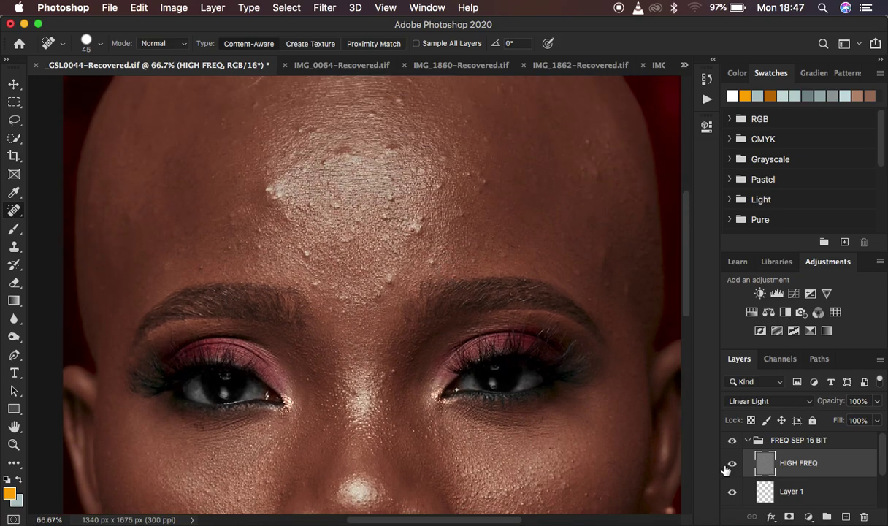
pyautogui.click(416, 44)
pyautogui.click(482, 180)
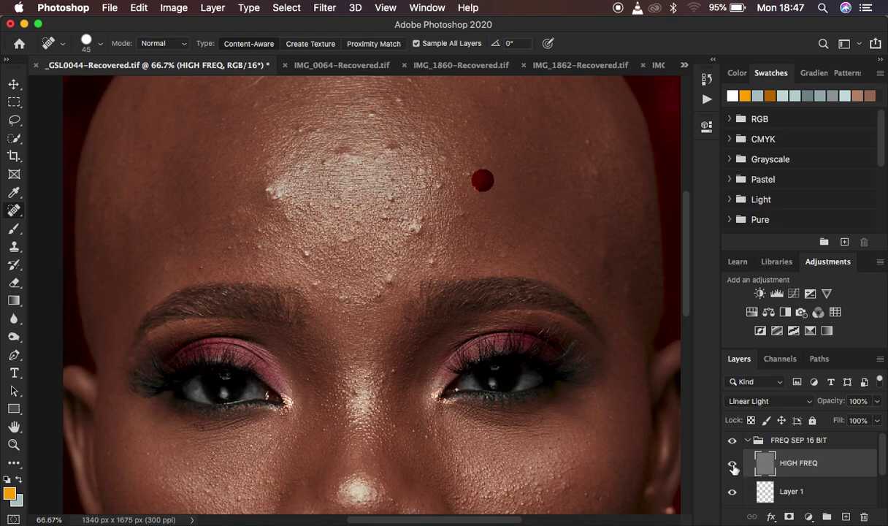
pyautogui.scroll(-2, 854, 491)
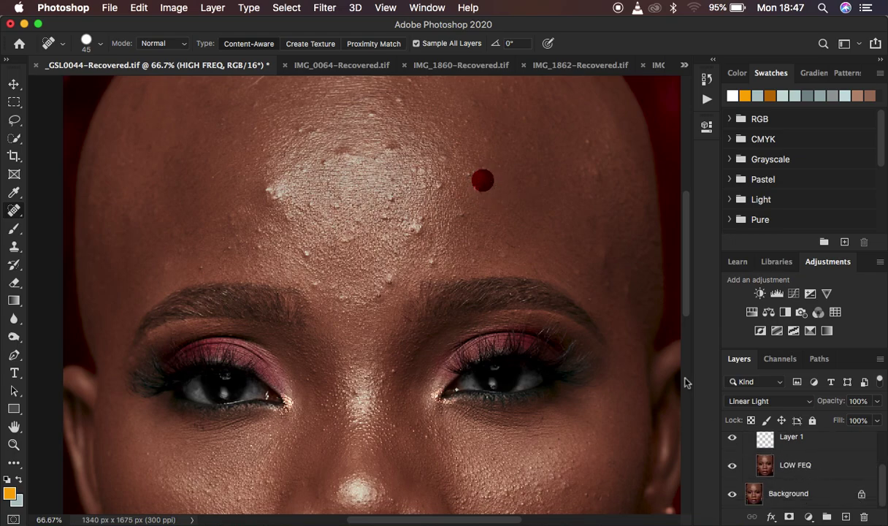
pyautogui.press('super+z')
pyautogui.click(417, 43)
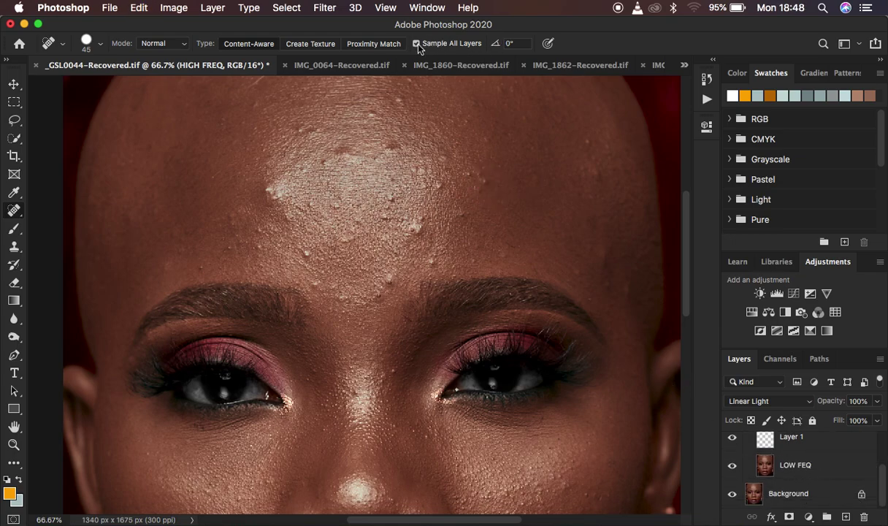
# Set the Spot Healing Brush size to 25 px, trying a hardness of 5% before restoring it to 100%
pyautogui.press('[')
pyautogui.press('[')
pyautogui.click(99, 44)
pyautogui.click(102, 108)
pyautogui.moveTo(101, 111); pyautogui.dragTo(30, 115)
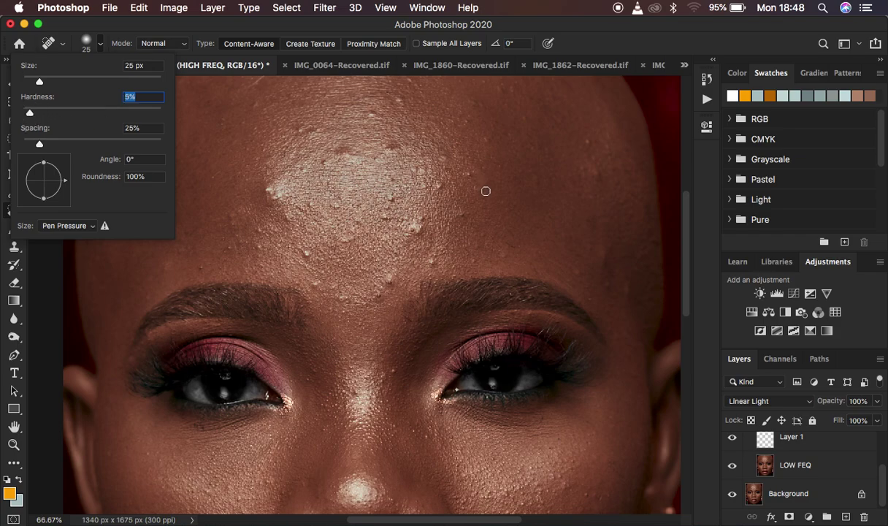
pyautogui.press('Return')
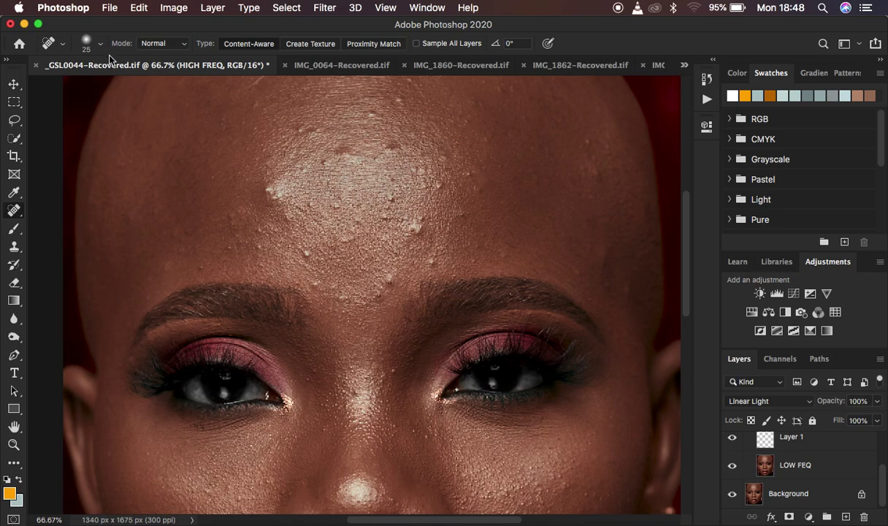
pyautogui.click(94, 41)
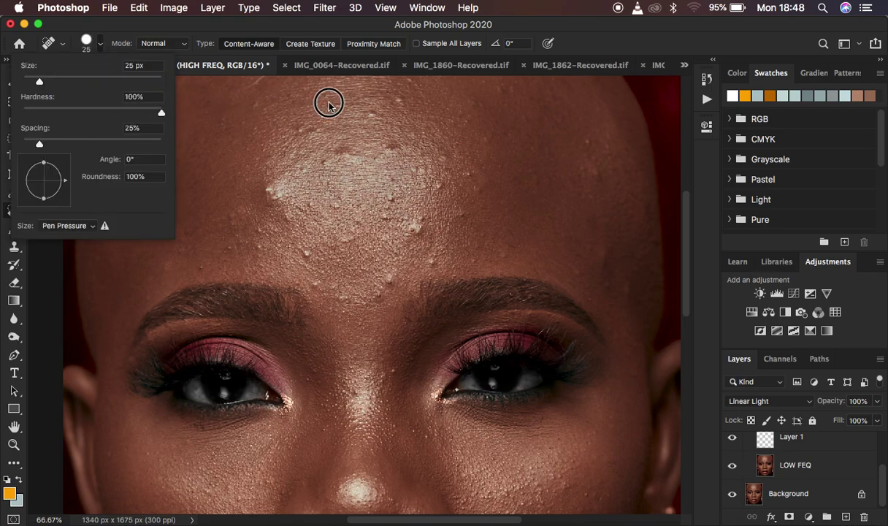
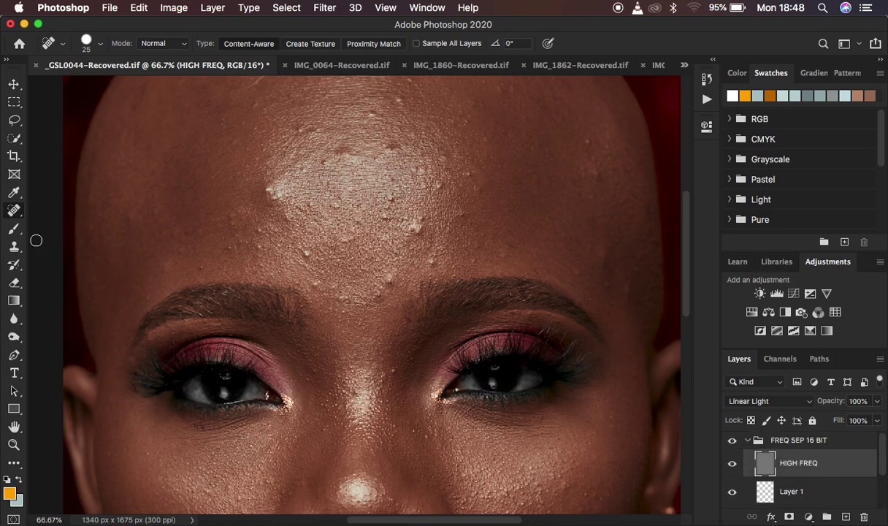
# Switch to the Healing Brush Tool, keeping its sampling on Current Layer and its mode on Normal
pyautogui.rightClick(10, 212)
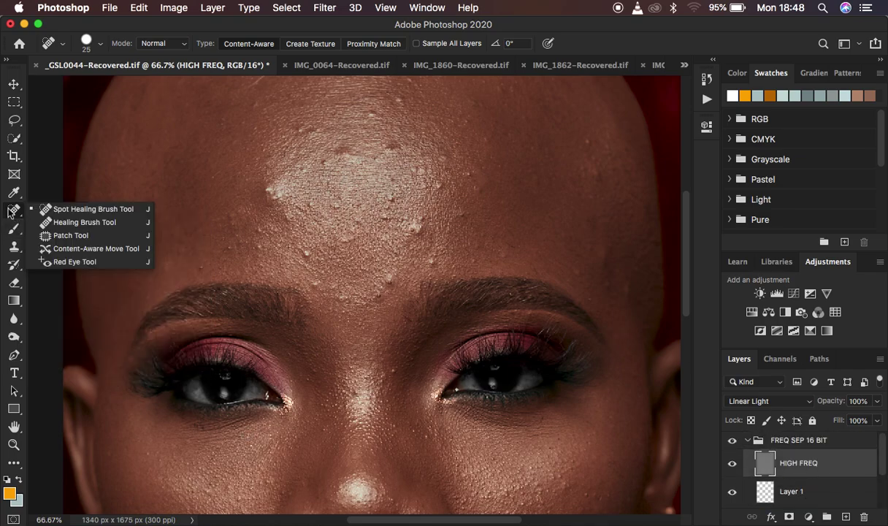
pyautogui.click(73, 222)
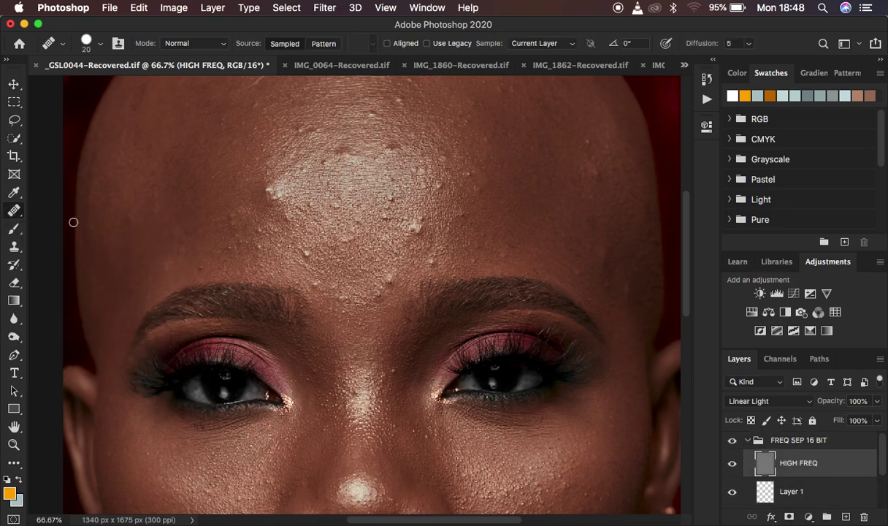
pyautogui.click(537, 44)
pyautogui.click(534, 43)
pyautogui.click(179, 43)
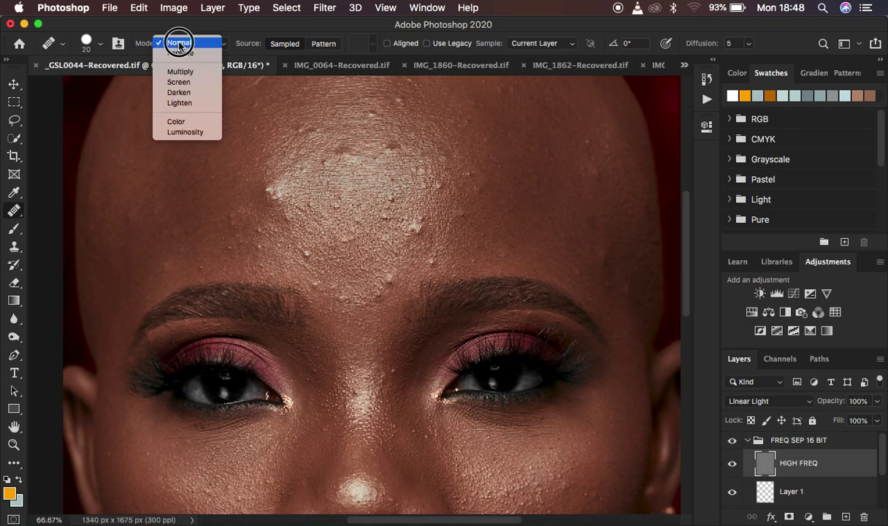
pyautogui.click(179, 43)
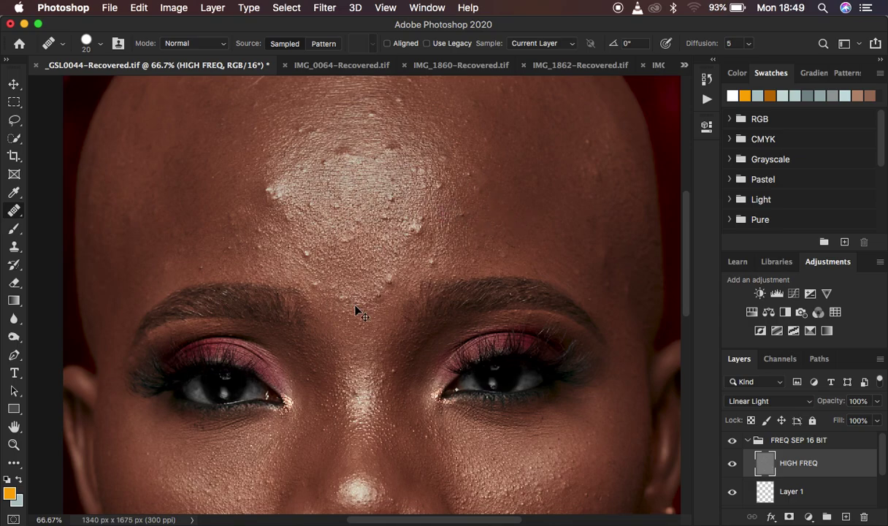
# Sample clean skin with the Healing Brush and heal the small bumps on the lower forehead between and above the eyebrows
pyautogui.scroll(1, 355, 311)
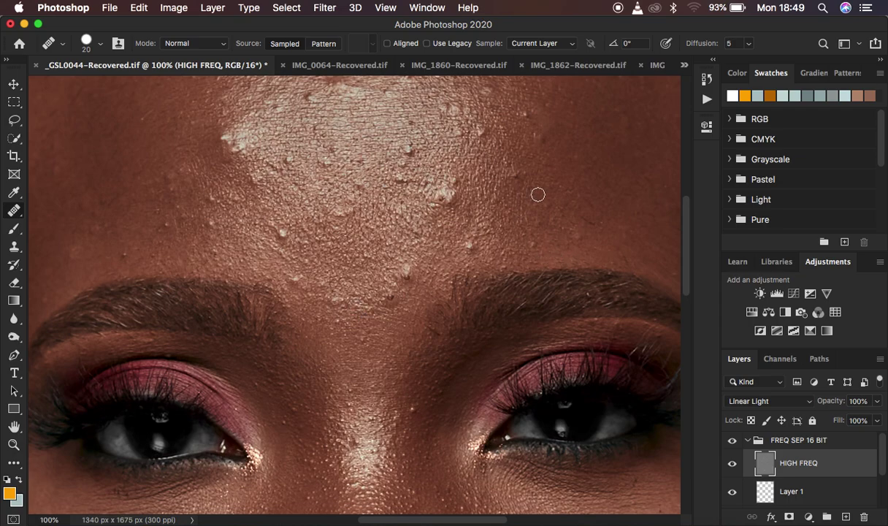
pyautogui.keyDown('alt'); pyautogui.click(485, 249); pyautogui.keyUp('alt')
pyautogui.click(473, 248)
pyautogui.click(461, 278)
pyautogui.click(407, 272)
pyautogui.click(391, 299)
pyautogui.click(530, 228)
pyautogui.click(551, 236)
pyautogui.click(536, 245)
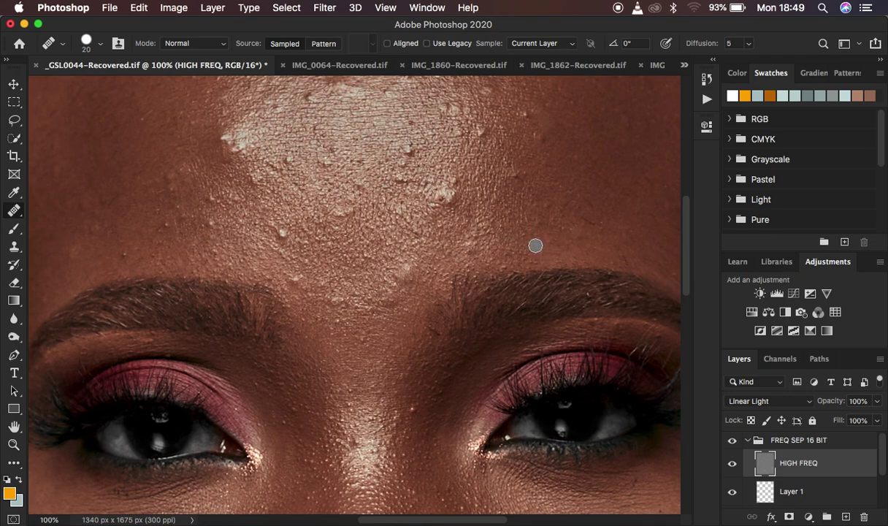
# Enlarge the Healing Brush to 25 px and heal the marks beside the forehead highlight, resampling clean skin nearby
pyautogui.press(']')
pyautogui.click(537, 182)
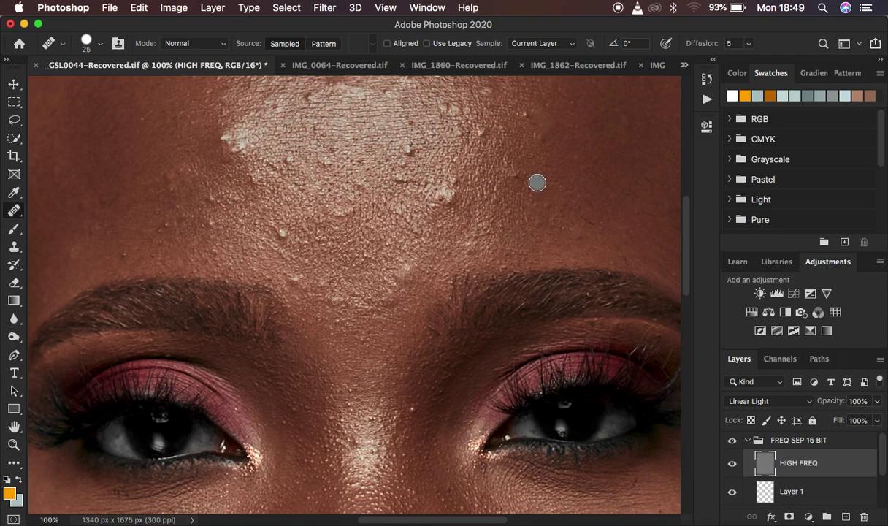
pyautogui.rightClick(16, 211)
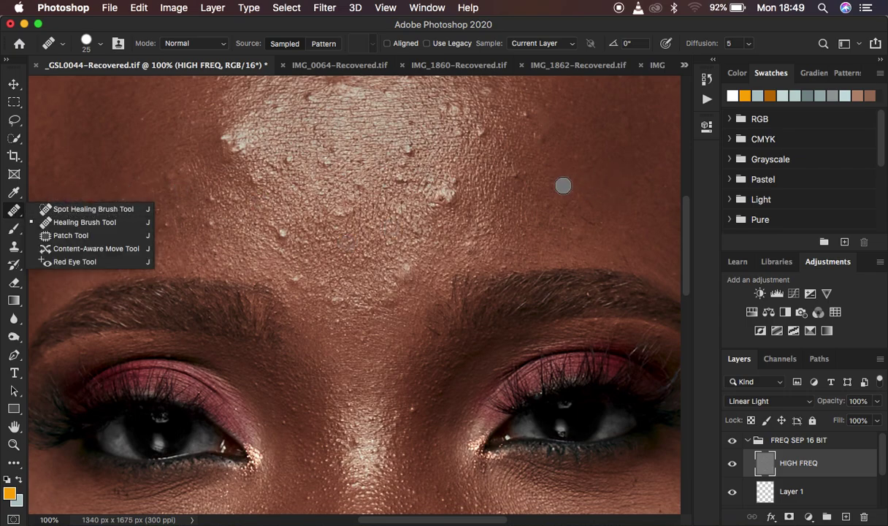
pyautogui.click(531, 176)
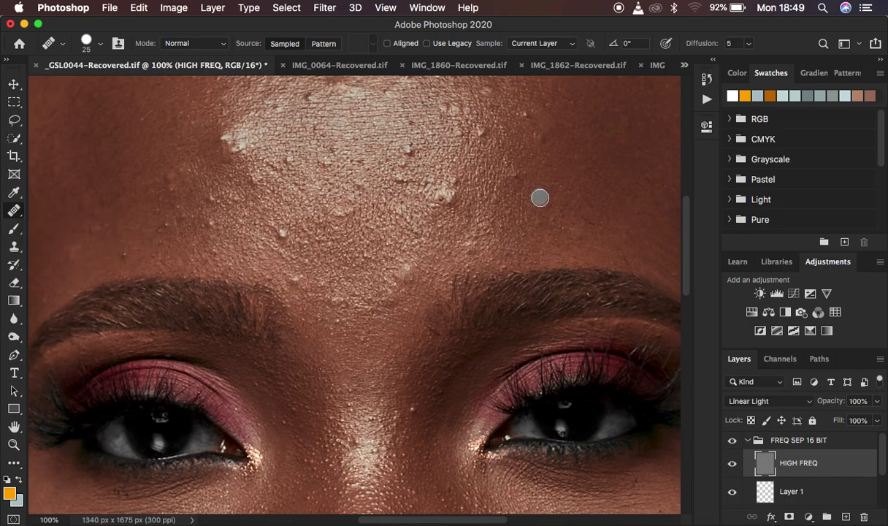
pyautogui.moveTo(522, 133)
pyautogui.mouseDown()
pyautogui.moveTo(526, 117)
pyautogui.moveTo(644, 149)
pyautogui.mouseUp()
pyautogui.keyDown('alt'); pyautogui.click(627, 125); pyautogui.keyUp('alt')
pyautogui.moveTo(515, 165)
pyautogui.mouseDown()
pyautogui.moveTo(487, 207)
pyautogui.moveTo(432, 173)
pyautogui.moveTo(472, 198)
pyautogui.mouseUp()
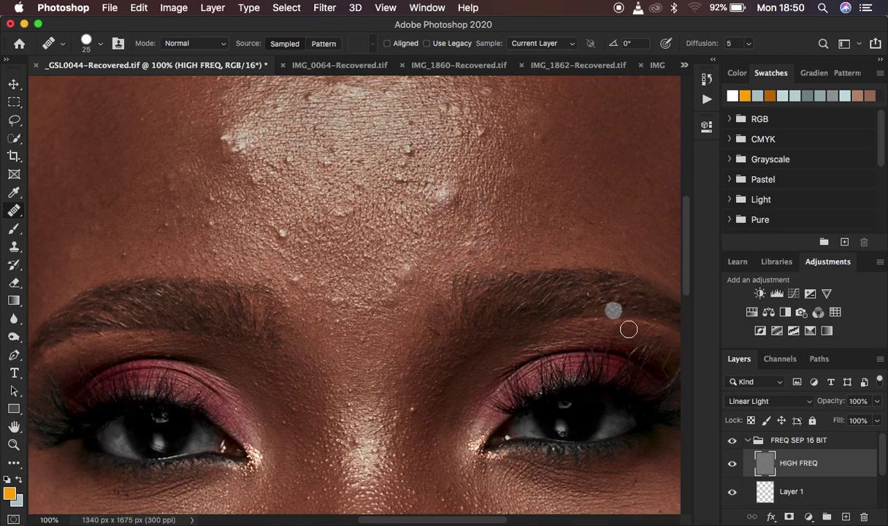
# Use the Patch Tool to replace the dark spot on the side of the forehead with adjacent clean skin, and deselect
pyautogui.rightClick(20, 219)
pyautogui.click(64, 233)
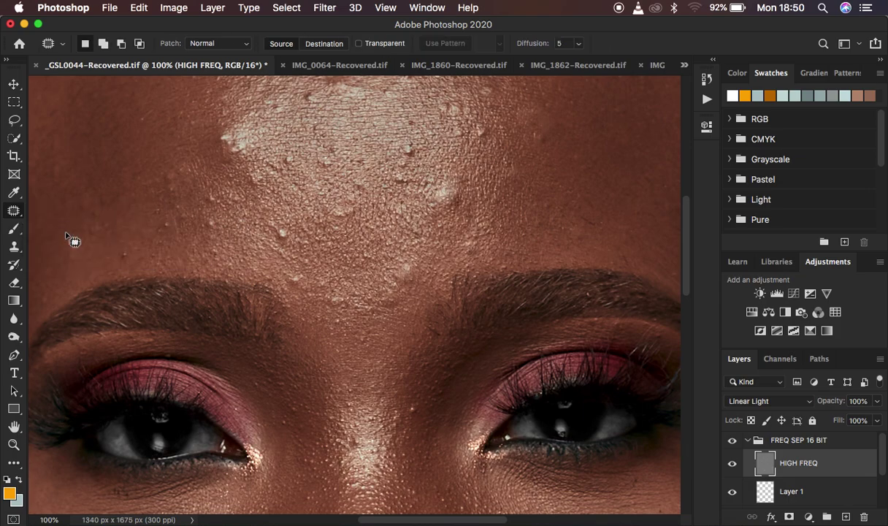
pyautogui.click(542, 134)
pyautogui.moveTo(542, 134)
pyautogui.mouseDown()
pyautogui.moveTo(541, 149)
pyautogui.moveTo(549, 139)
pyautogui.moveTo(542, 135)
pyautogui.moveTo(573, 145)
pyautogui.mouseUp()
pyautogui.press('super+d')
# Patch the small spot above the opposite eyebrow and the mark beside the forehead highlight with clean skin, and deselect
pyautogui.click(123, 249)
pyautogui.moveTo(123, 249)
pyautogui.mouseDown()
pyautogui.moveTo(123, 260)
pyautogui.moveTo(129, 250)
pyautogui.moveTo(111, 254)
pyautogui.mouseUp()
pyautogui.click(188, 251)
pyautogui.moveTo(494, 141)
pyautogui.mouseDown()
pyautogui.moveTo(480, 123)
pyautogui.moveTo(472, 132)
pyautogui.moveTo(486, 144)
pyautogui.moveTo(489, 124)
pyautogui.moveTo(486, 135)
pyautogui.moveTo(517, 140)
pyautogui.mouseUp()
pyautogui.hotkey('ctrl', 'd')
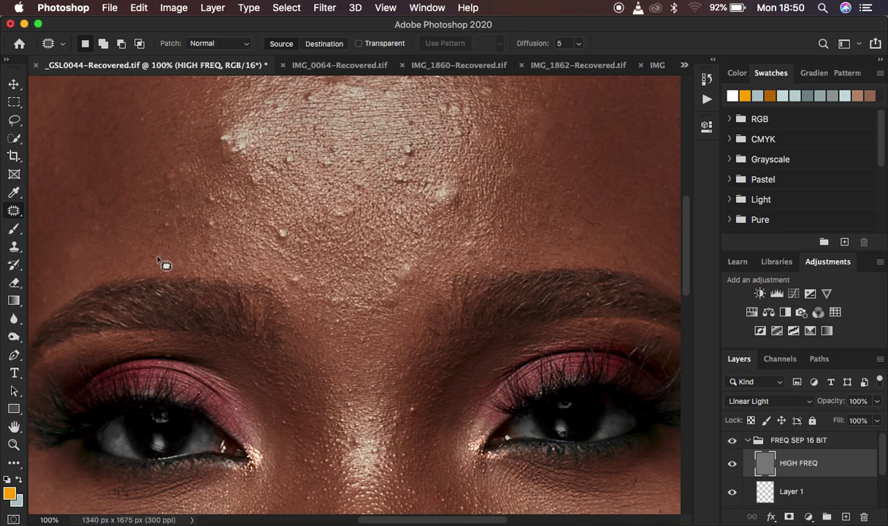
# Set up the Clone Stamp Tool at 25 px and 20% hardness, in Normal mode with sampling from Current Layer
pyautogui.click(15, 248)
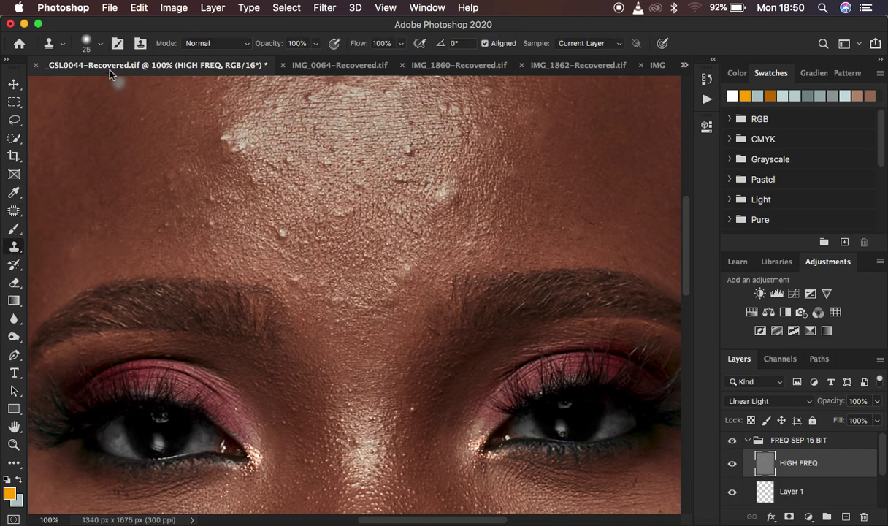
pyautogui.click(100, 46)
pyautogui.moveTo(95, 119); pyautogui.dragTo(96, 121)
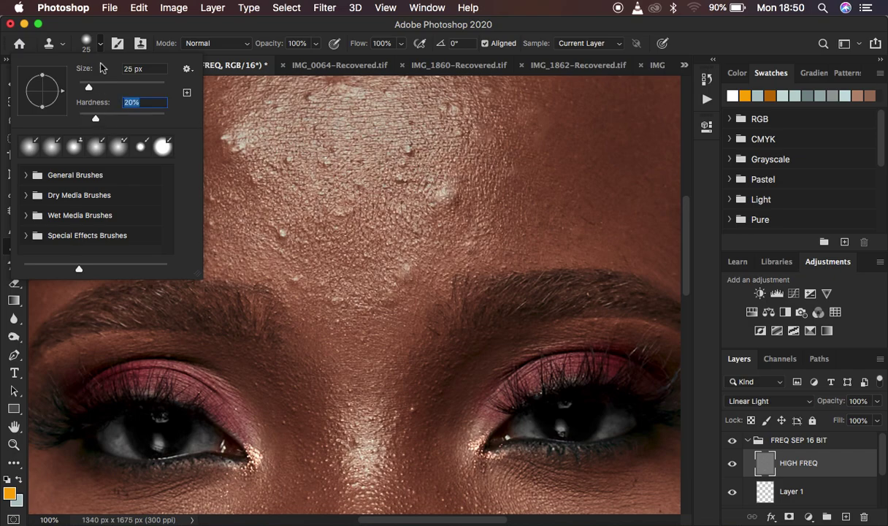
pyautogui.click(100, 49)
pyautogui.click(205, 45)
pyautogui.click(203, 42)
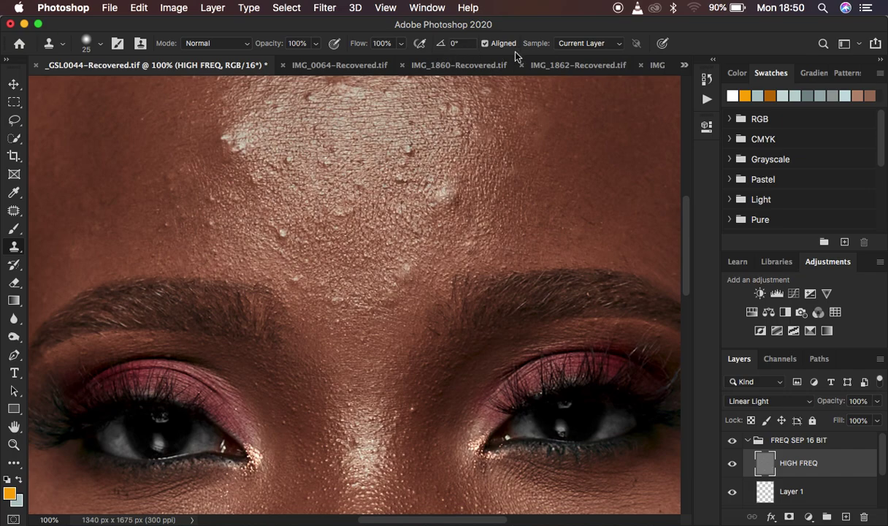
pyautogui.click(583, 45)
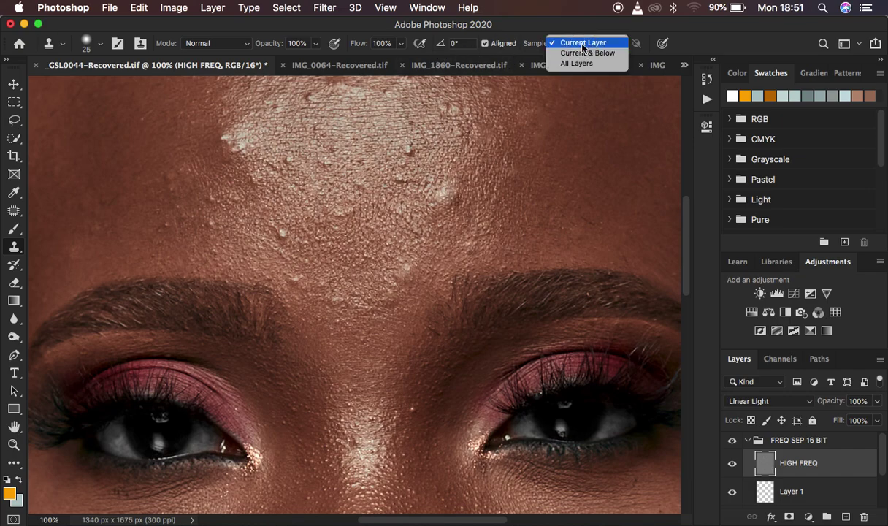
pyautogui.click(583, 43)
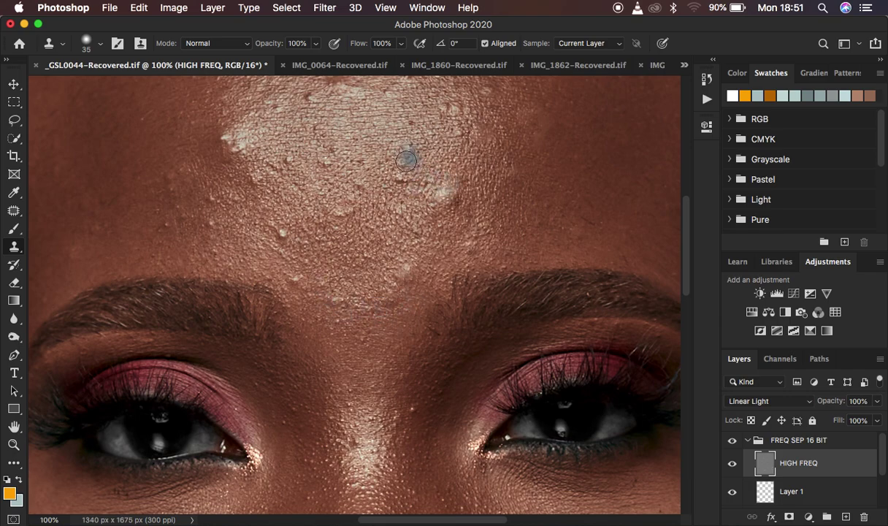
# Clone clean texture over the bumps in the forehead's central highlight using a 35 px Clone Stamp brush
pyautogui.keyDown('alt'); pyautogui.click(391, 138); pyautogui.keyUp('alt')
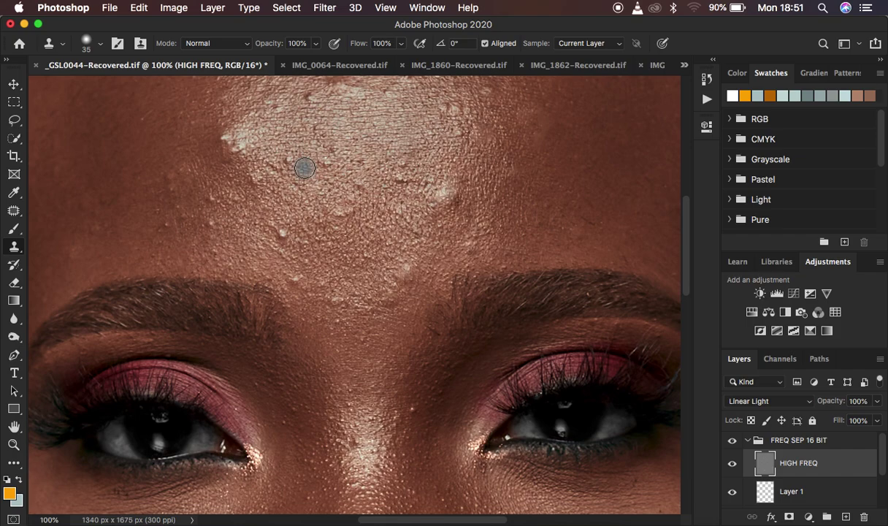
pyautogui.keyDown('alt'); pyautogui.click(305, 165); pyautogui.keyUp('alt')
pyautogui.moveTo(305, 163); pyautogui.dragTo(285, 162)
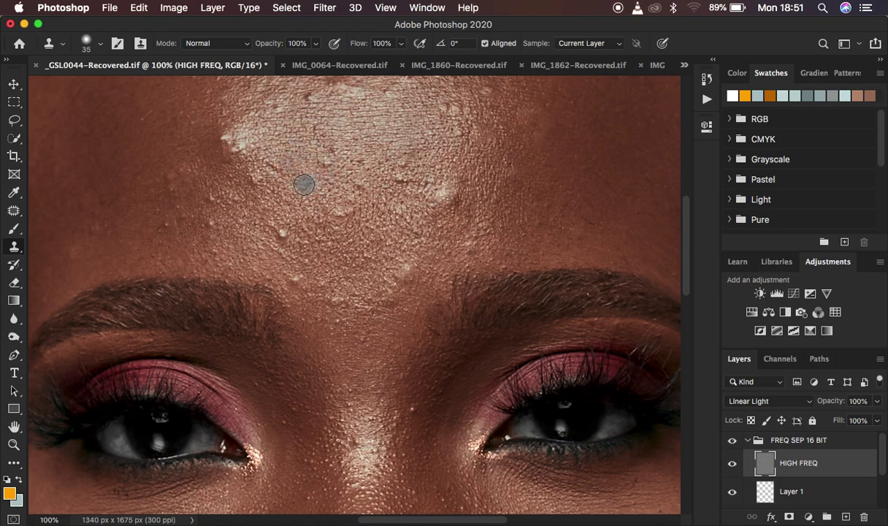
pyautogui.click(401, 193)
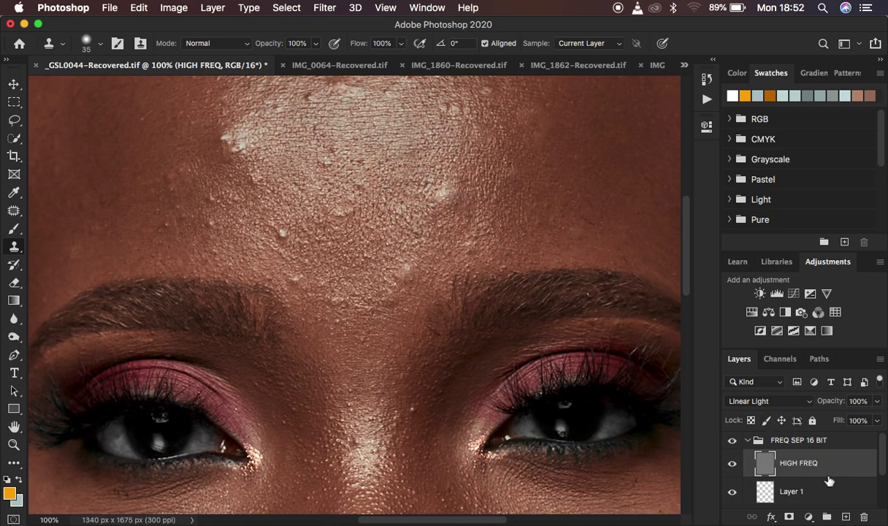
# Add a Black & White adjustment layer above the HIGH FREQ layer and set its Reds to -33
pyautogui.click(810, 516)
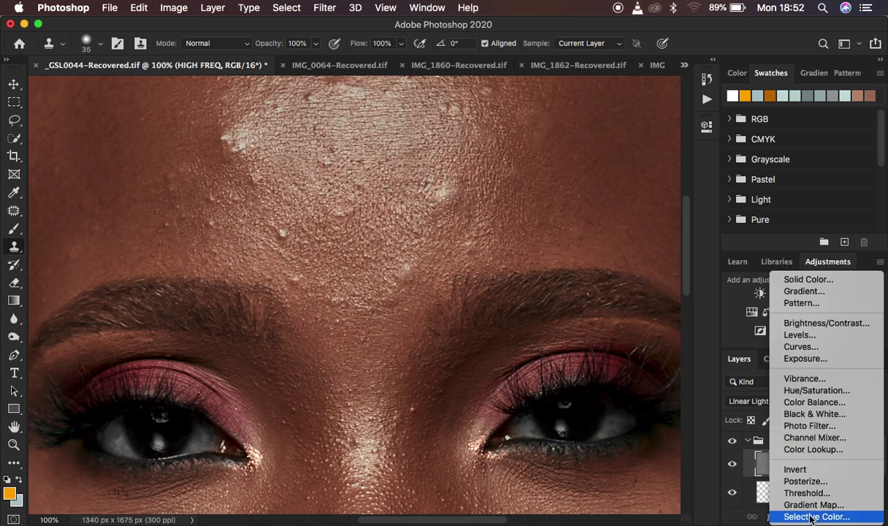
pyautogui.click(804, 414)
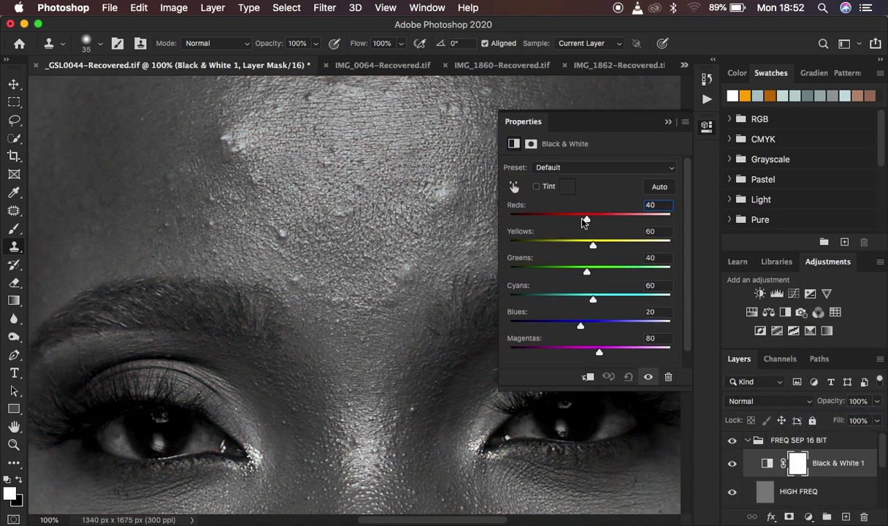
pyautogui.moveTo(585, 220); pyautogui.dragTo(563, 222)
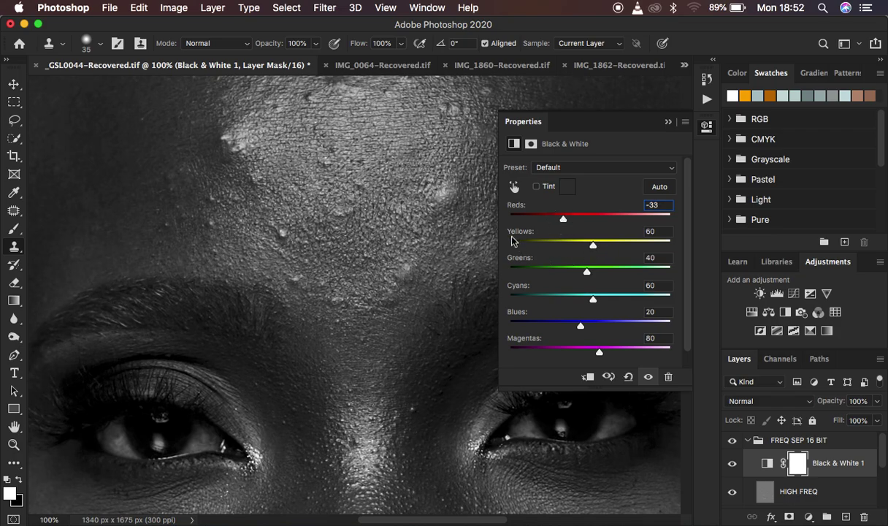
pyautogui.click(668, 121)
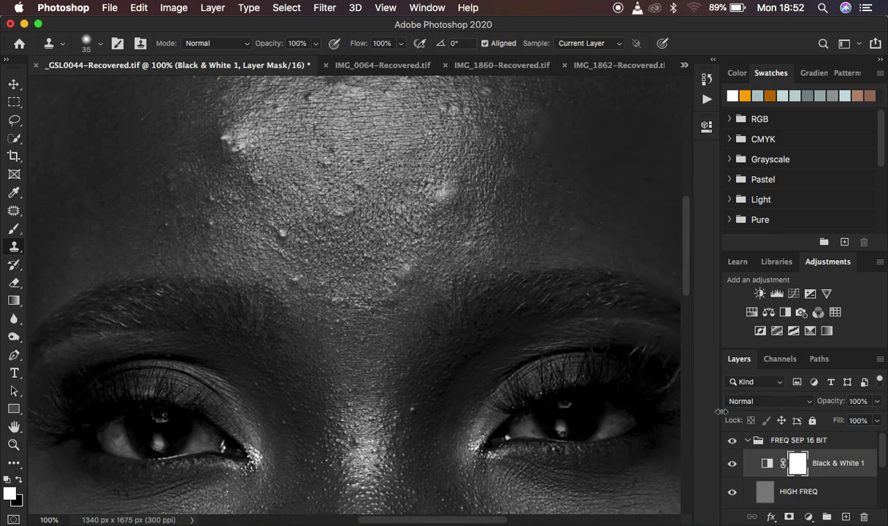
# Clone out the bumps below the forehead highlight on the HIGH FREQ layer, and hide the Black & White adjustment layer
pyautogui.click(815, 493)
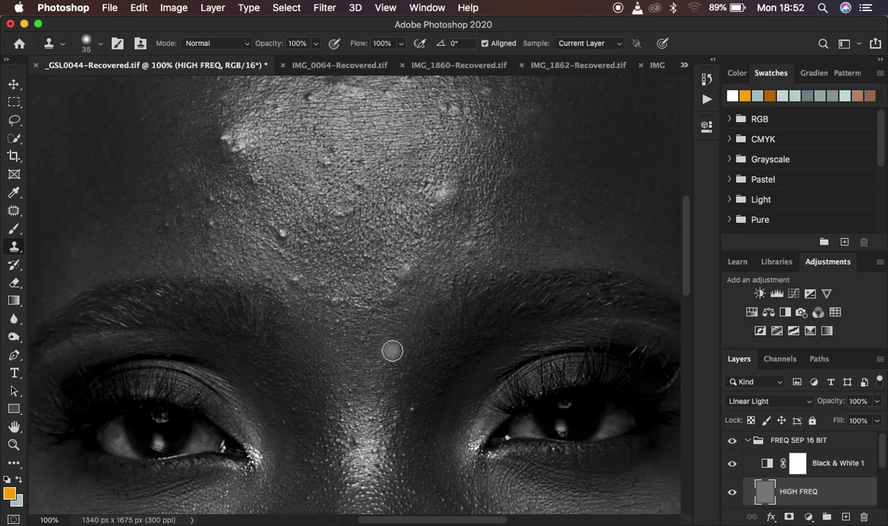
pyautogui.keyDown('alt'); pyautogui.click(228, 224); pyautogui.keyUp('alt')
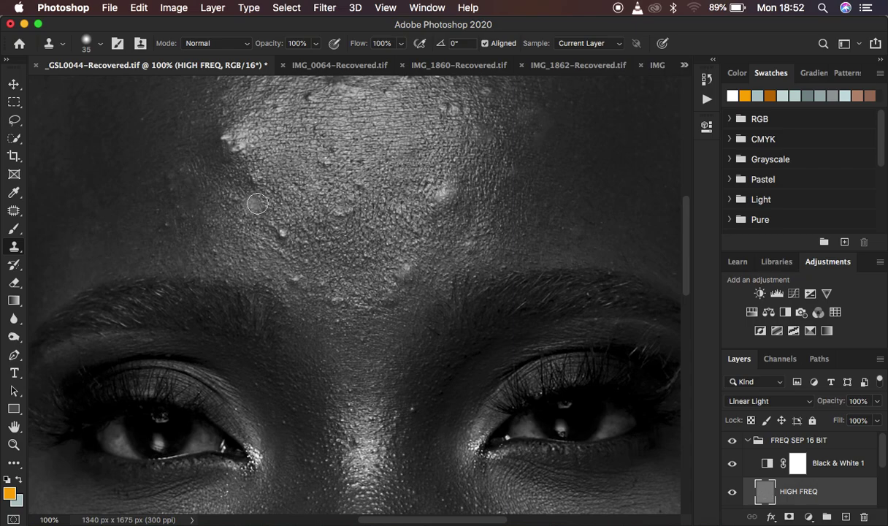
pyautogui.click(298, 210)
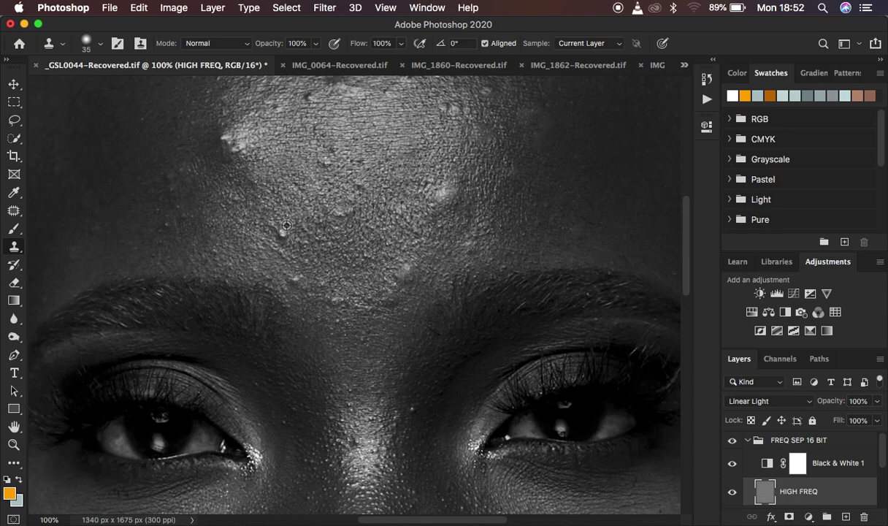
pyautogui.click(282, 231)
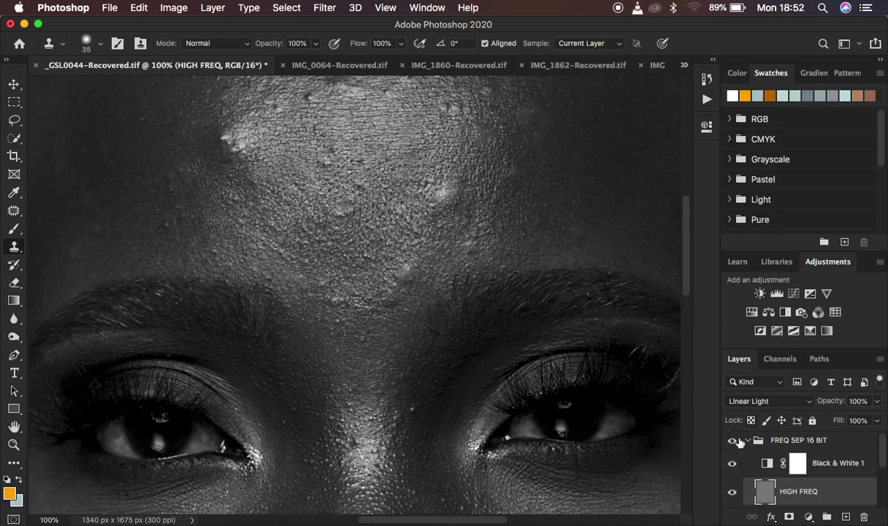
pyautogui.click(732, 462)
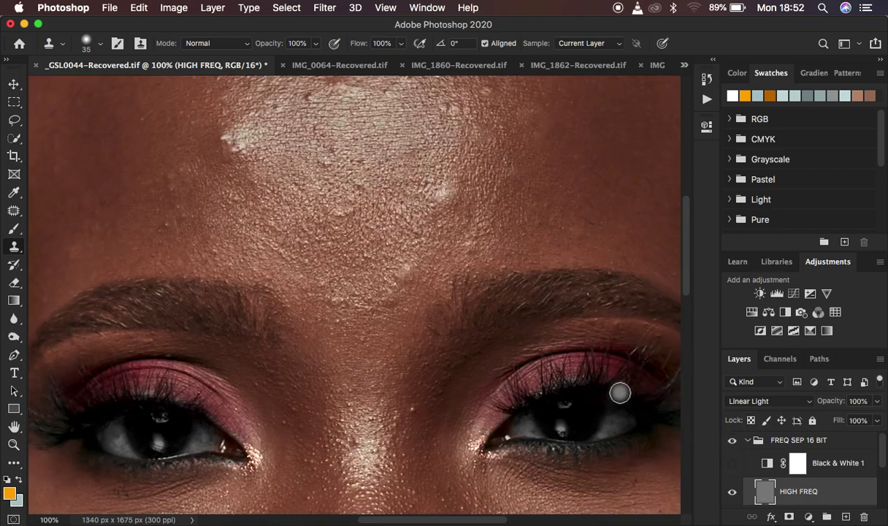
# Clone clean texture over the remaining bumps around the edge of the forehead highlight with a 60 px Clone Stamp brush
pyautogui.press('super+minus')
pyautogui.press('super+minus')
pyautogui.press('super+minus')
pyautogui.press('super+plus')
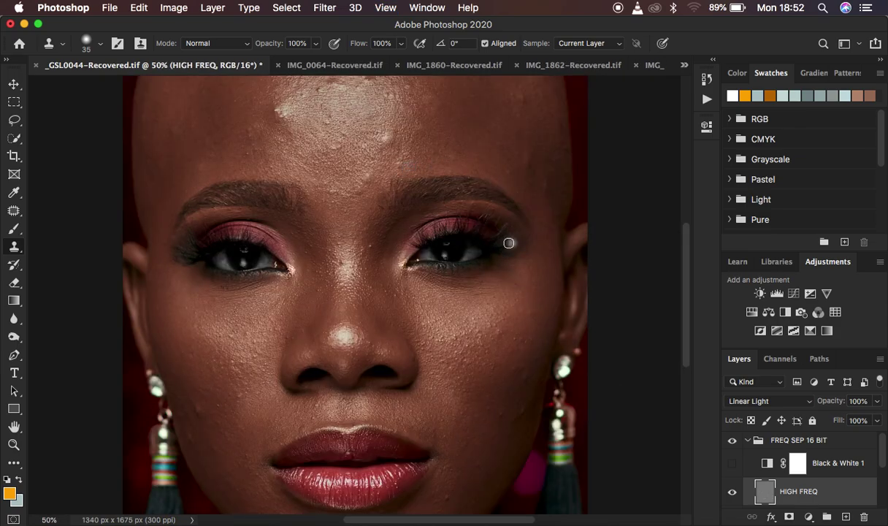
pyautogui.press(']')
pyautogui.press(']')
pyautogui.press(']')
pyautogui.press(']')
pyautogui.press(']')
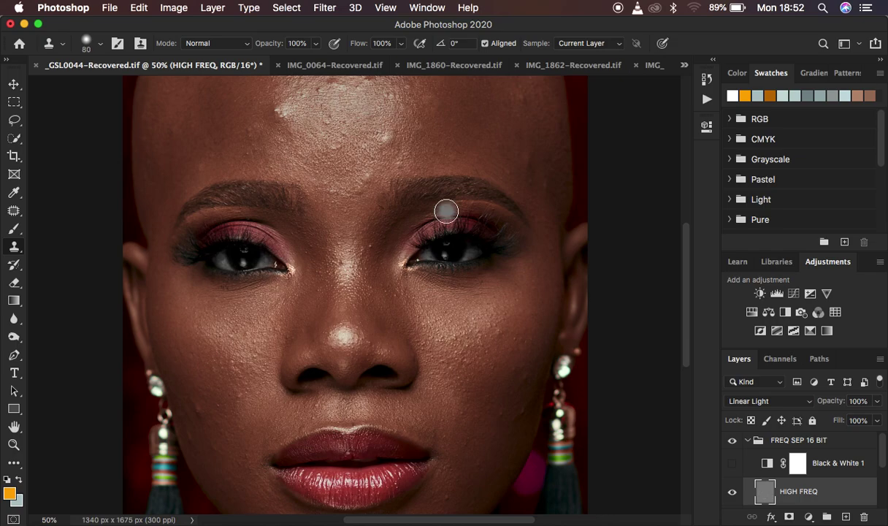
pyautogui.press('[')
pyautogui.press('[')
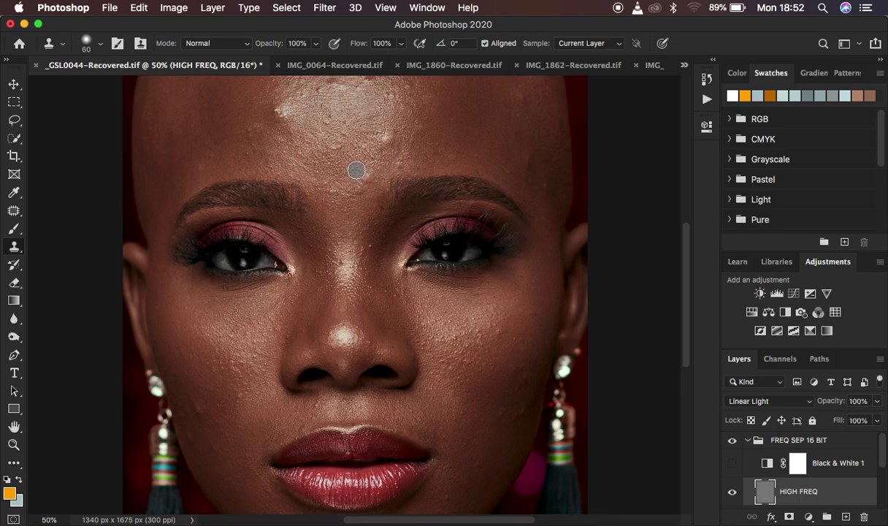
pyautogui.press('[')
pyautogui.press('[')
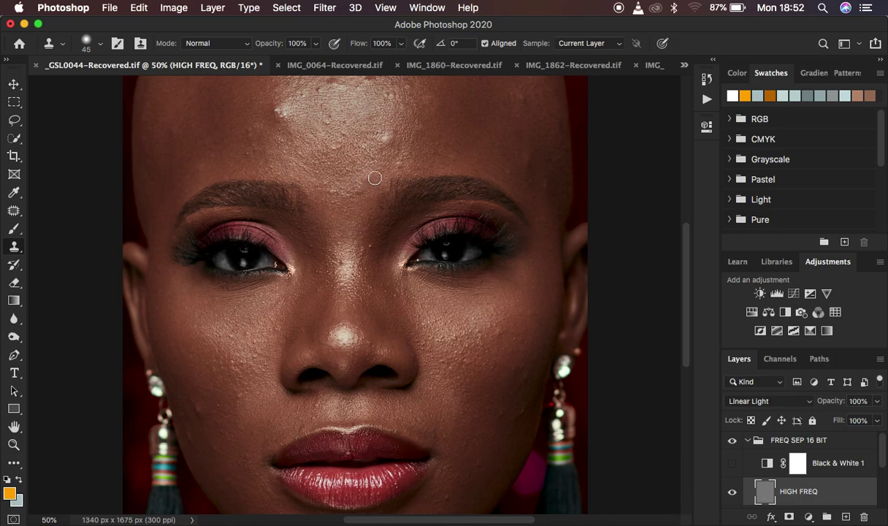
pyautogui.press(']')
pyautogui.click(367, 148)
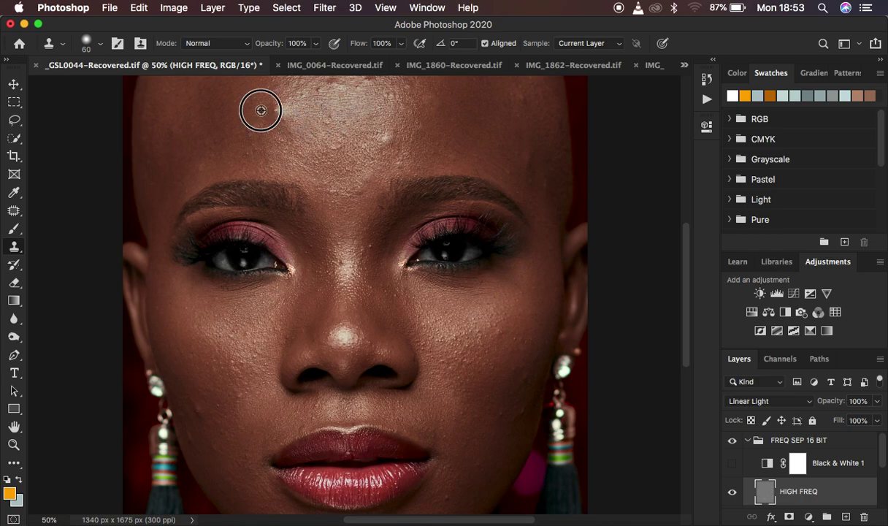
pyautogui.click(281, 112)
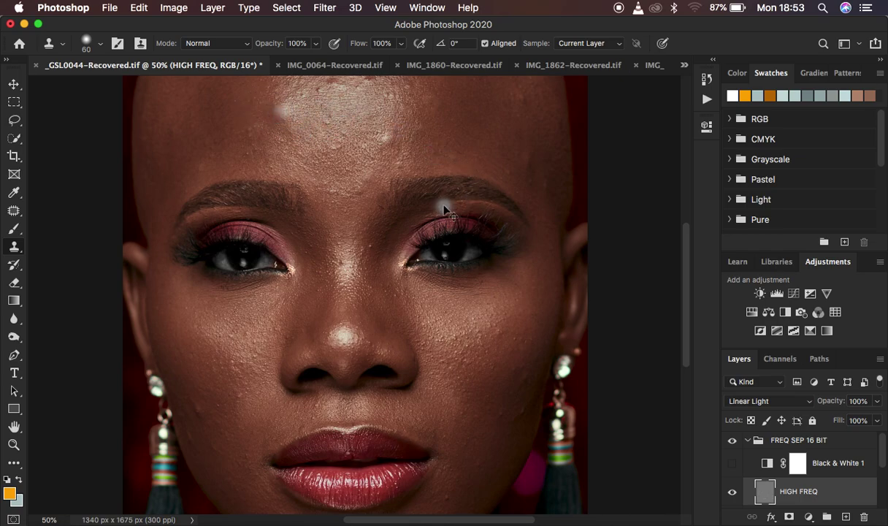
pyautogui.press('super+minus')
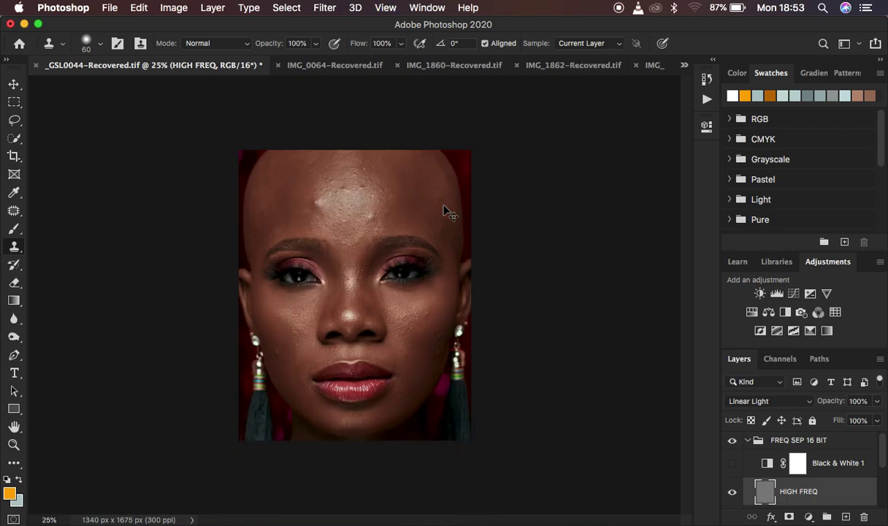